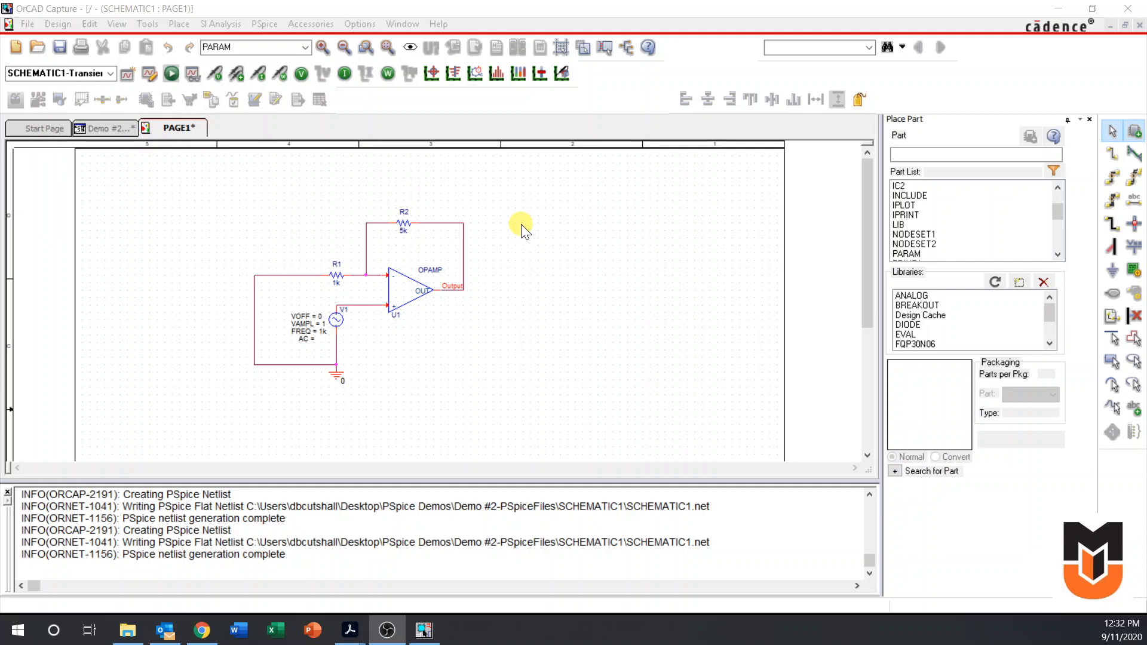
Add a new page called "Resistor Sweep" to SCHEMATIC1 and open it
{"action": "left_click", "coordinate": [100, 126]}
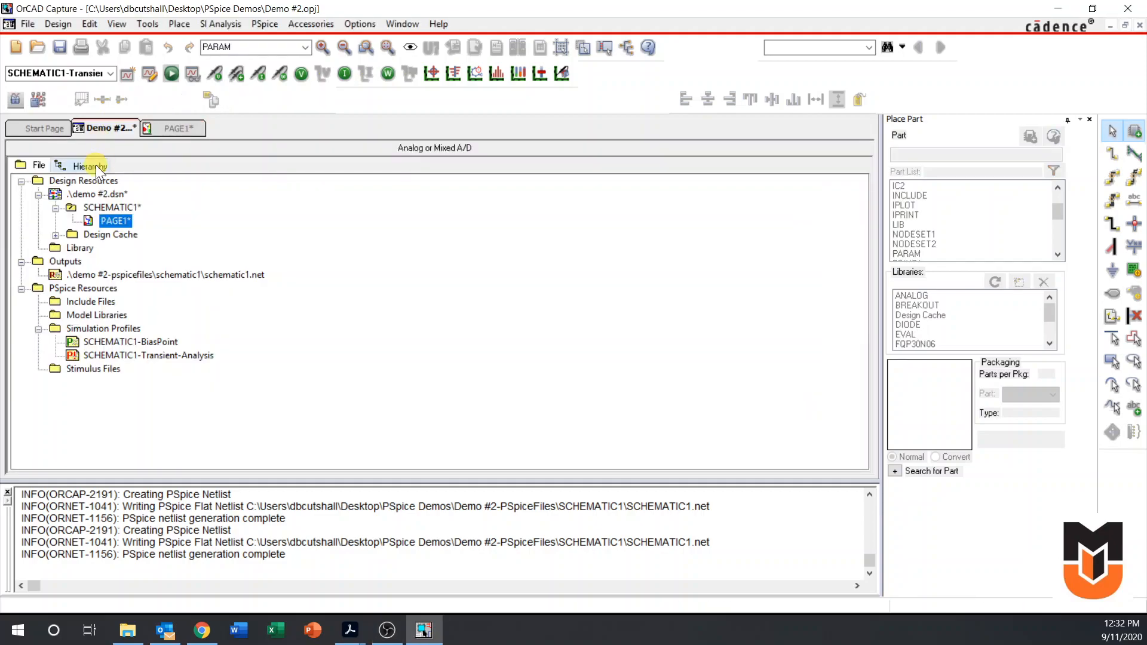
{"action": "right_click", "coordinate": [103, 209]}
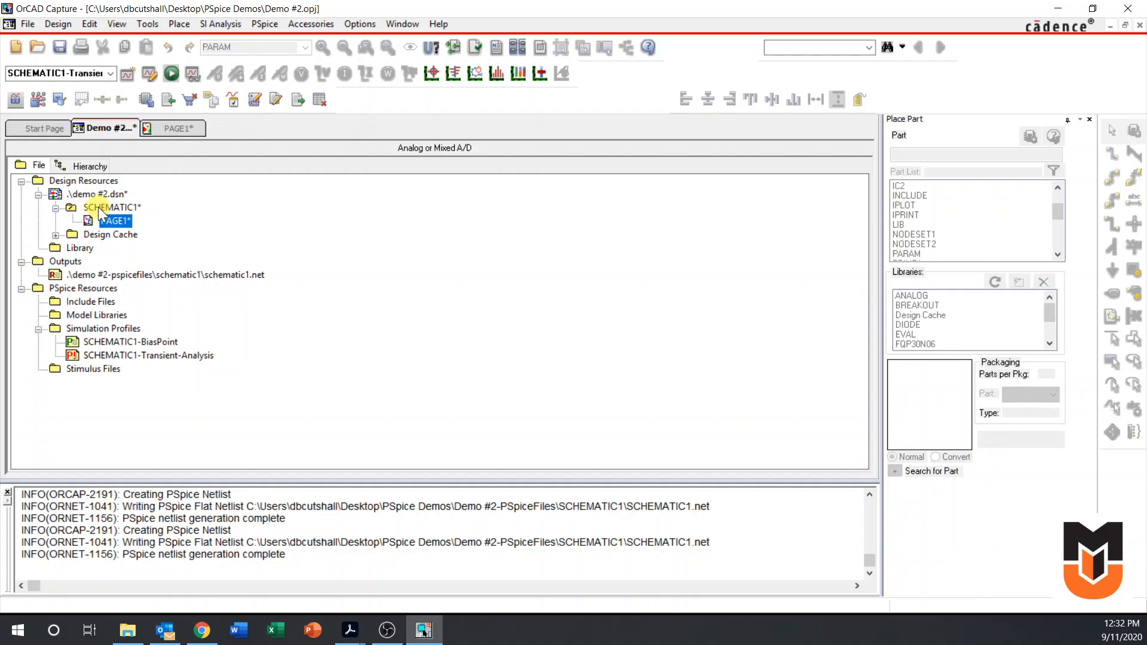
{"action": "left_click", "coordinate": [161, 218]}
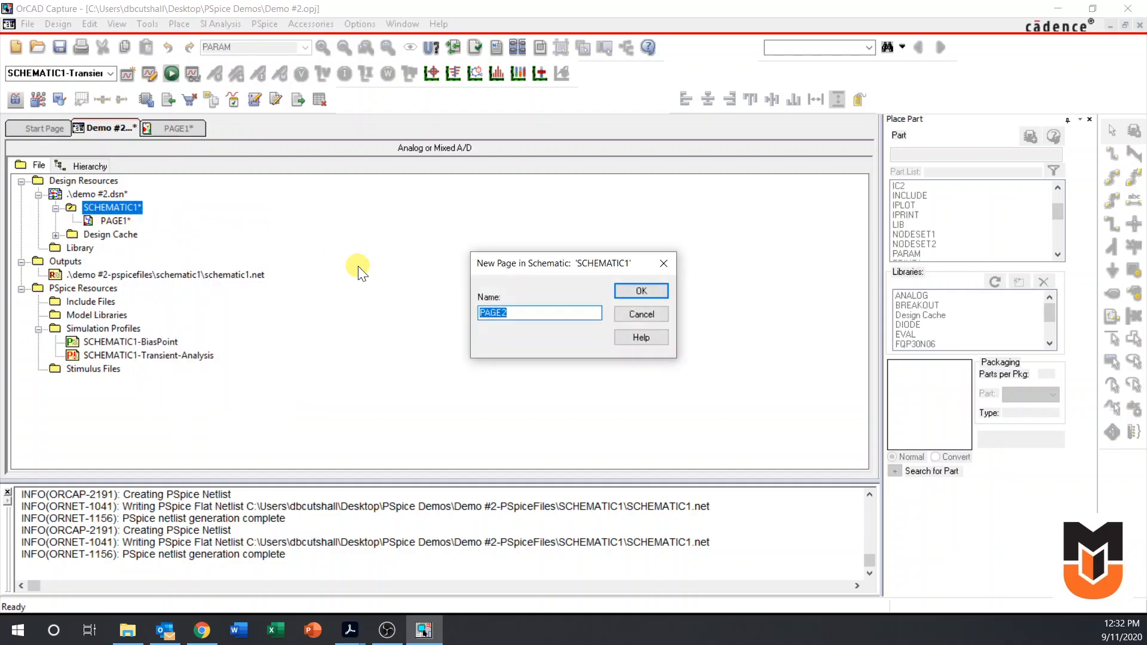
{"action": "type", "text": "Resistor Sweep"}
{"action": "key", "text": "Return"}
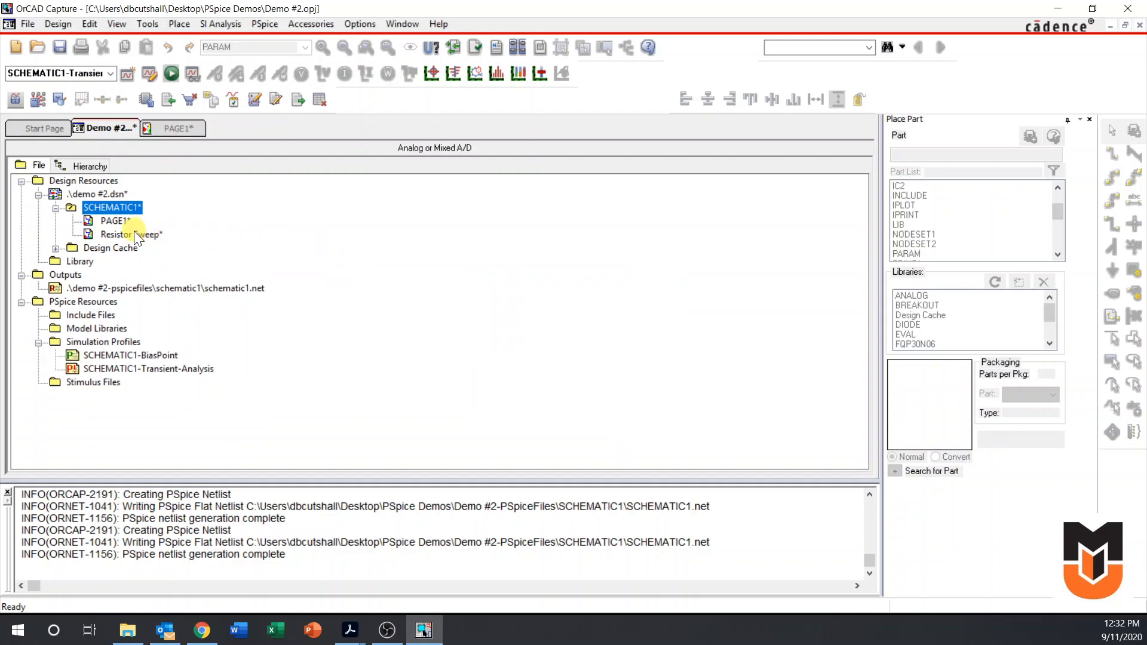
{"action": "double_click", "coordinate": [138, 234]}
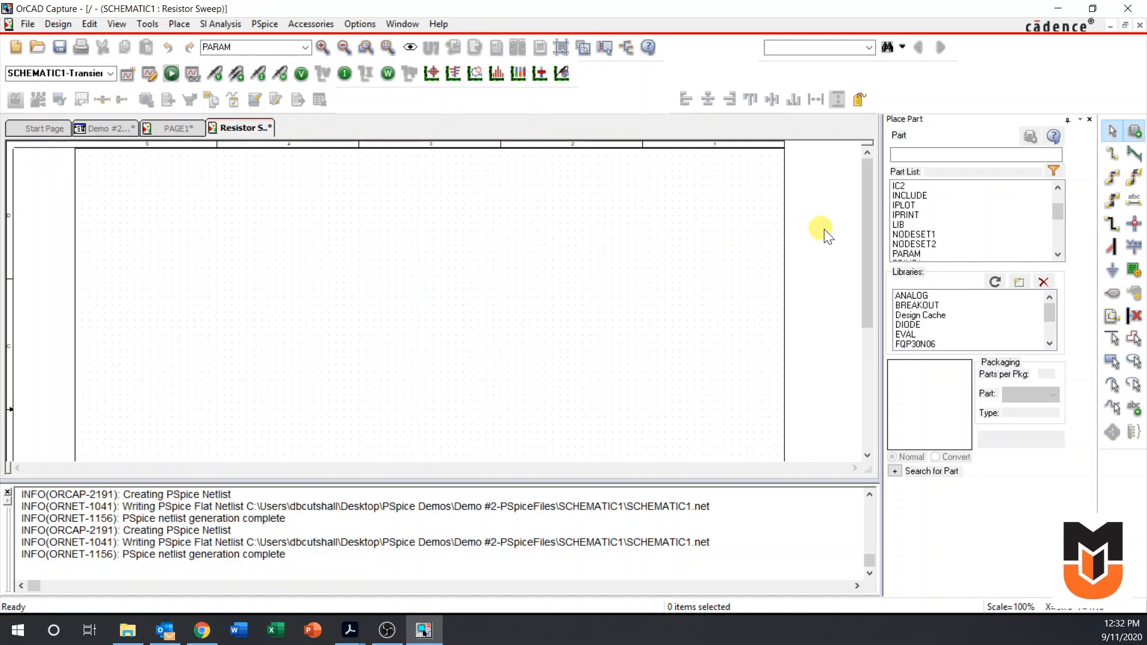
Search all part libraries for VDC and place the DC voltage source on the blank page
{"action": "left_click", "coordinate": [972, 316]}
{"action": "key", "text": "ctrl+a"}
{"action": "left_click", "coordinate": [926, 156]}
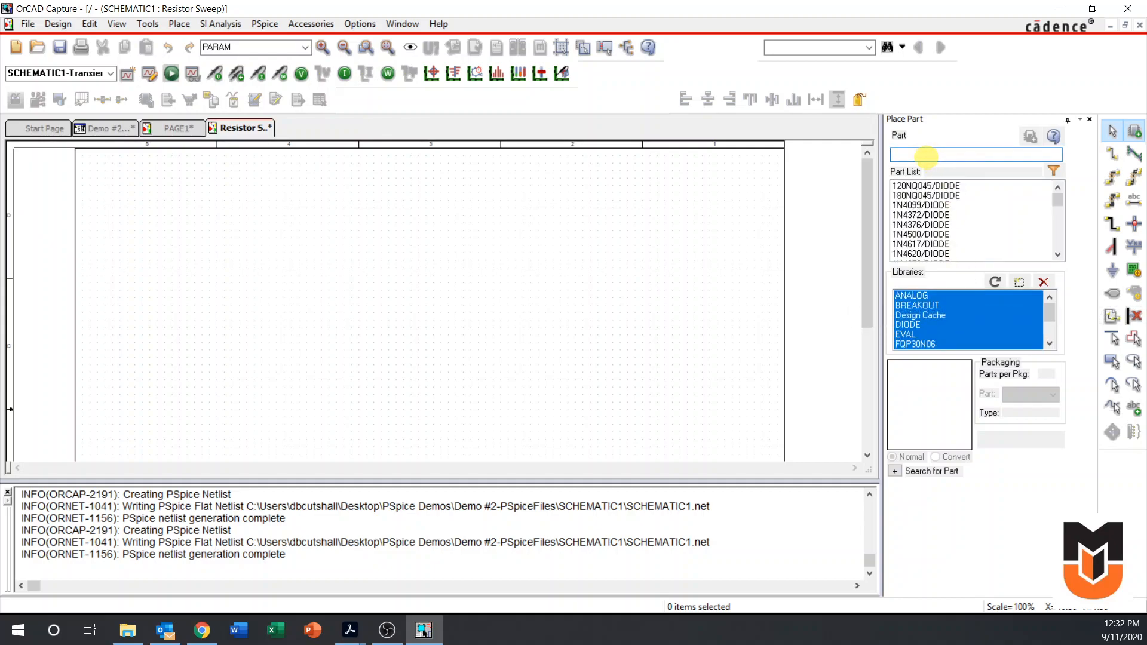
{"action": "type", "text": "vdc"}
{"action": "key", "text": "Return"}
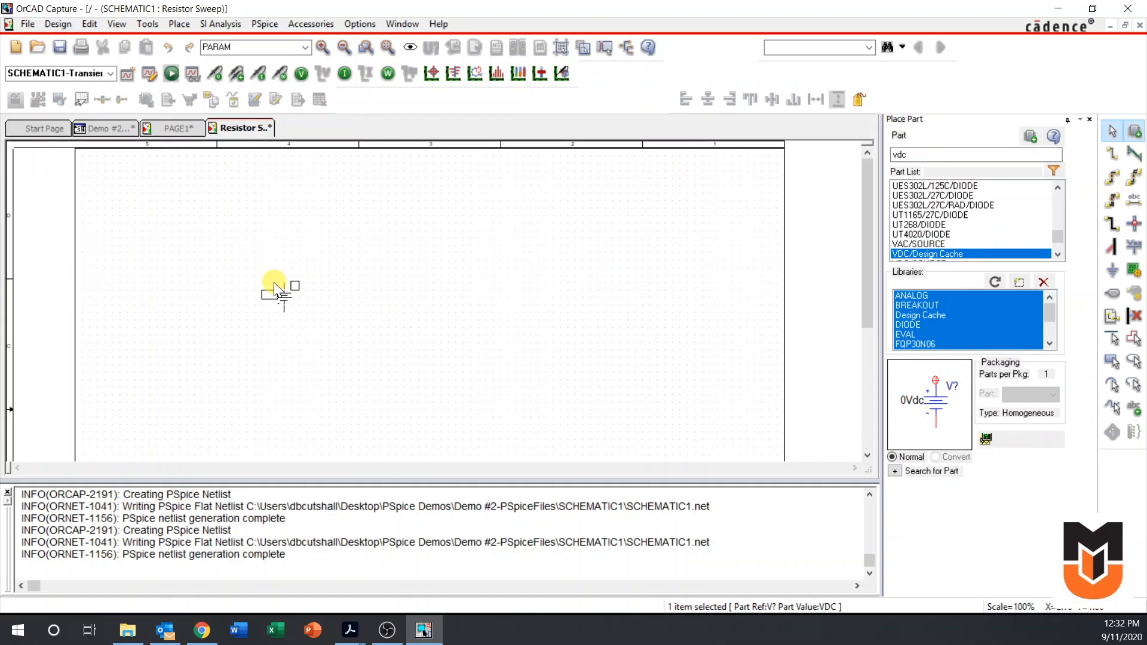
{"action": "left_click", "coordinate": [276, 289]}
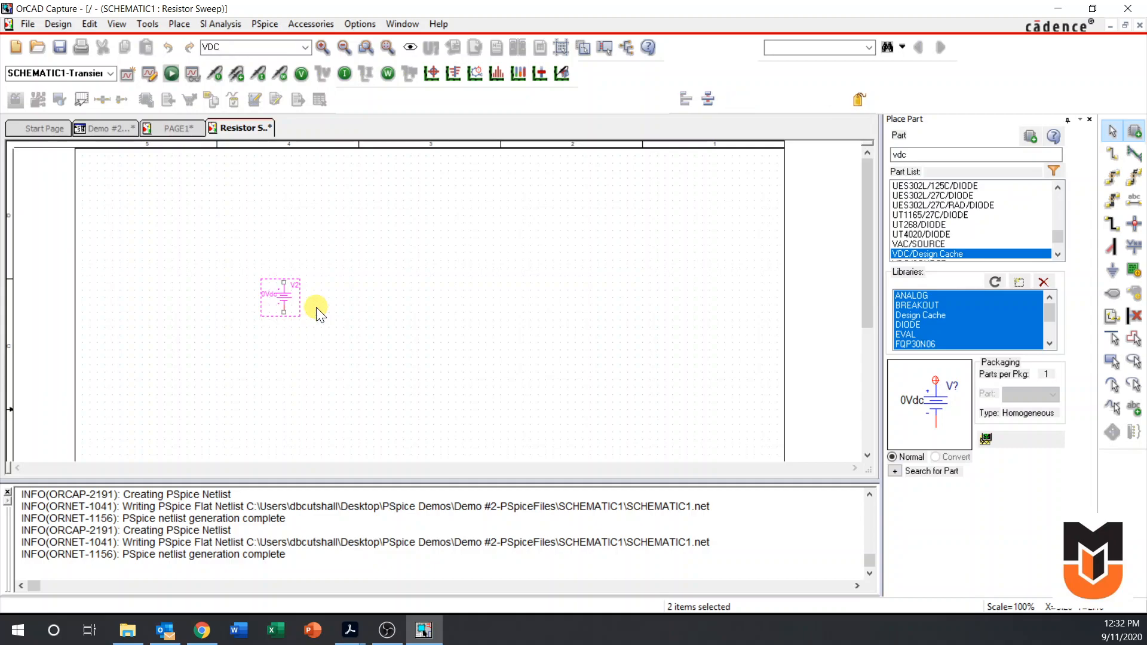
Place two R resistors, one horizontal above the voltage source and one rotated to vertical across from the source
{"action": "double_click", "coordinate": [900, 154]}
{"action": "type", "text": "r"}
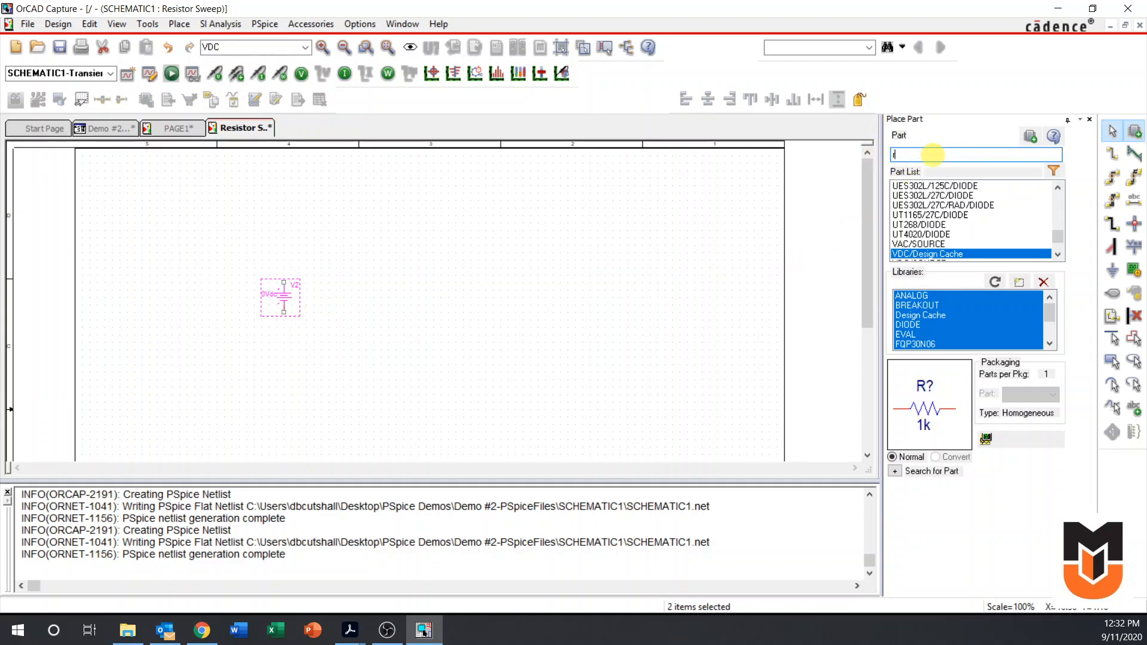
{"action": "key", "text": "Return"}
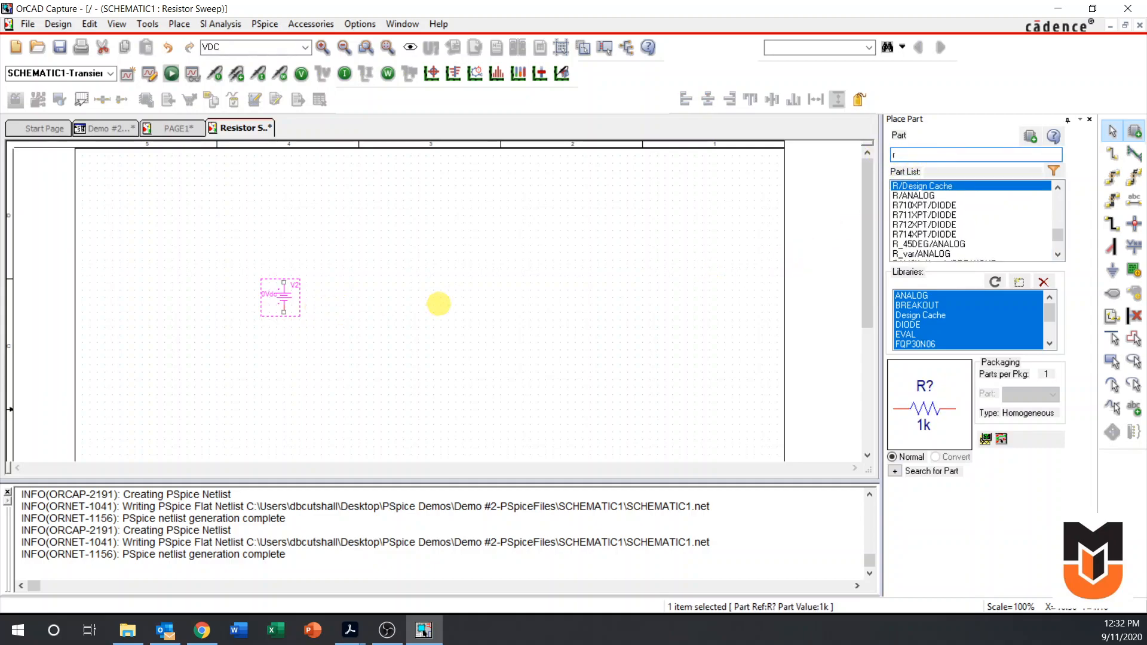
{"action": "left_click", "coordinate": [318, 256]}
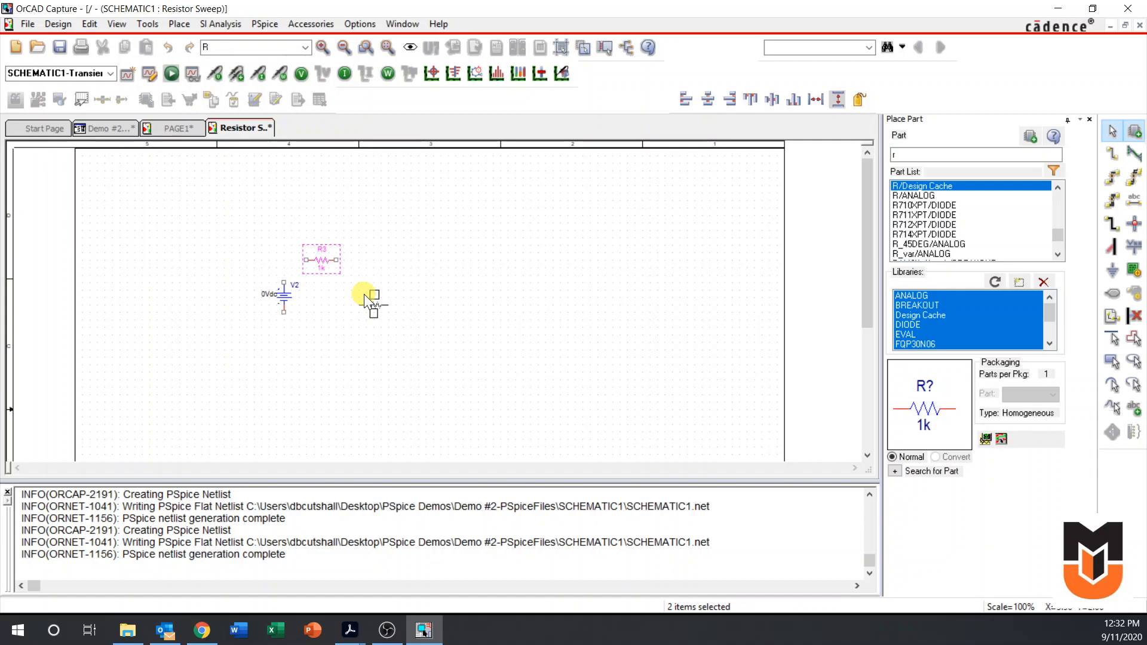
{"action": "key", "text": "r"}
{"action": "left_click", "coordinate": [355, 292]}
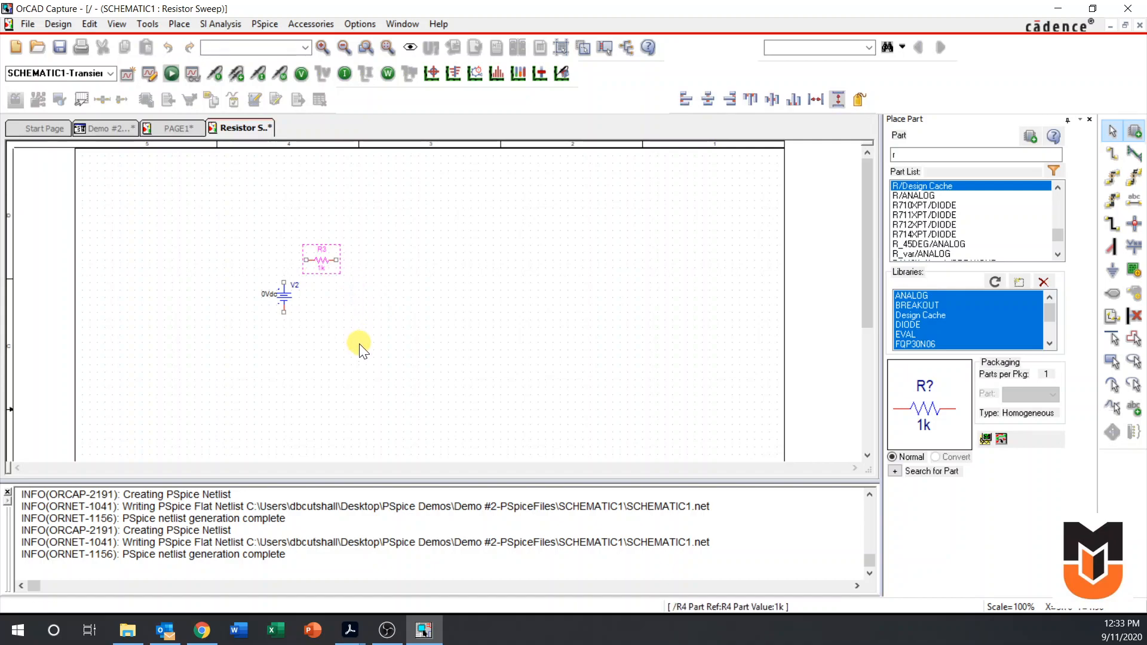
{"action": "key", "text": "Escape"}
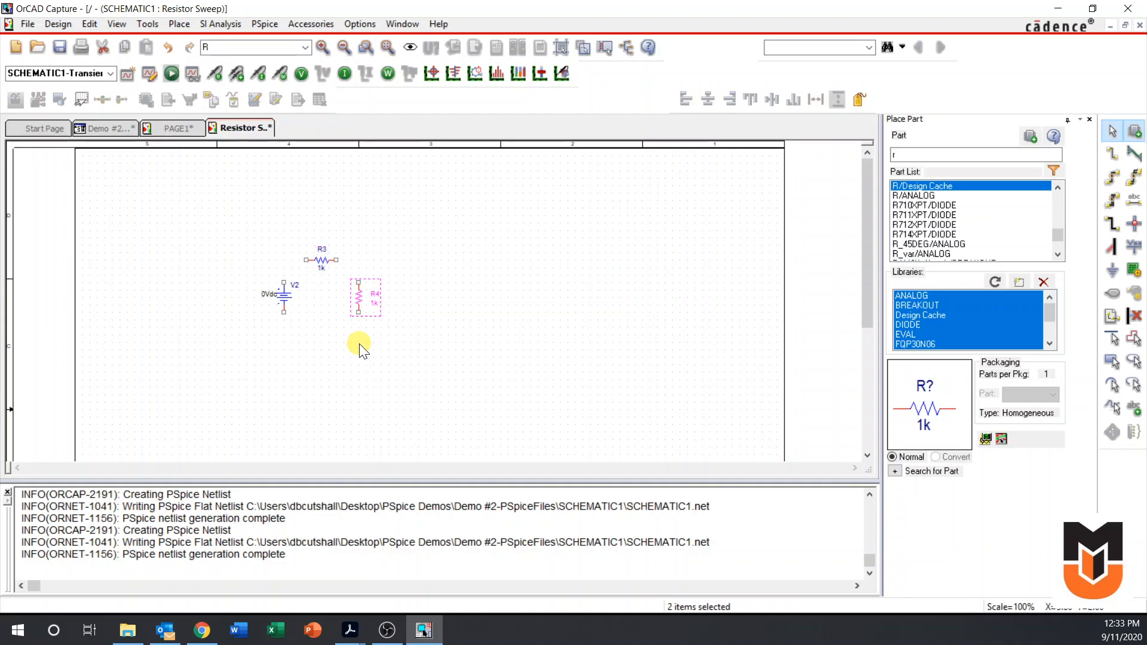
Place a 0/SOURCE ground symbol below the parts, midway between the voltage source and the vertical resistor
{"action": "key", "text": "g"}
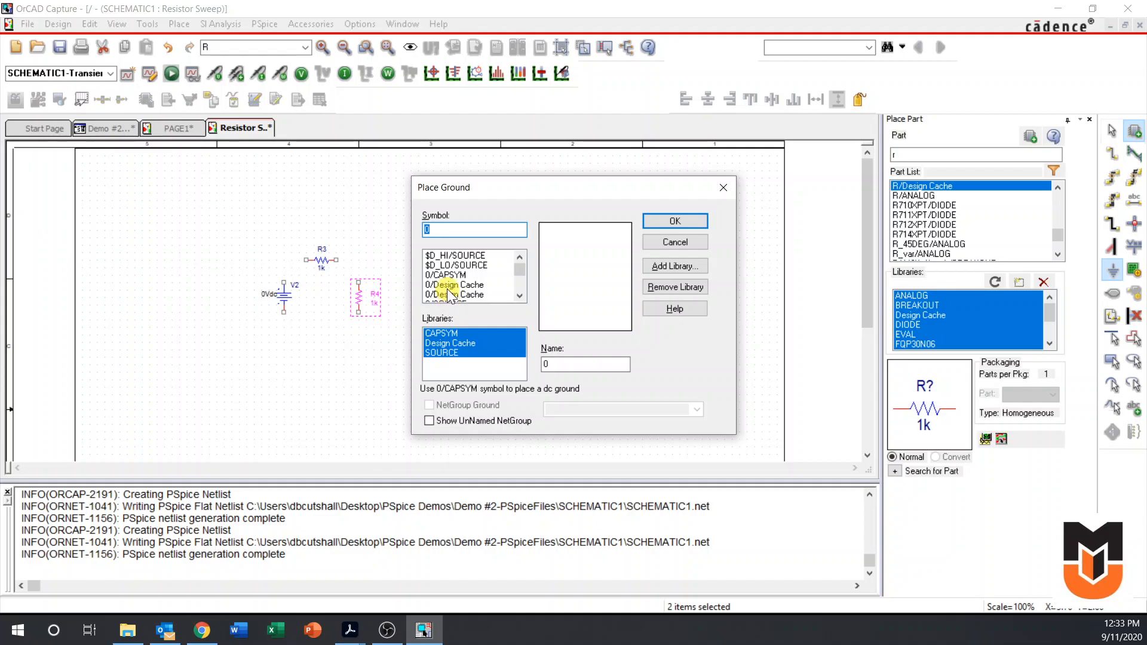
{"action": "scroll", "coordinate": [447, 288], "scroll_direction": "down", "scroll_amount": 1}
{"action": "left_click", "coordinate": [455, 276]}
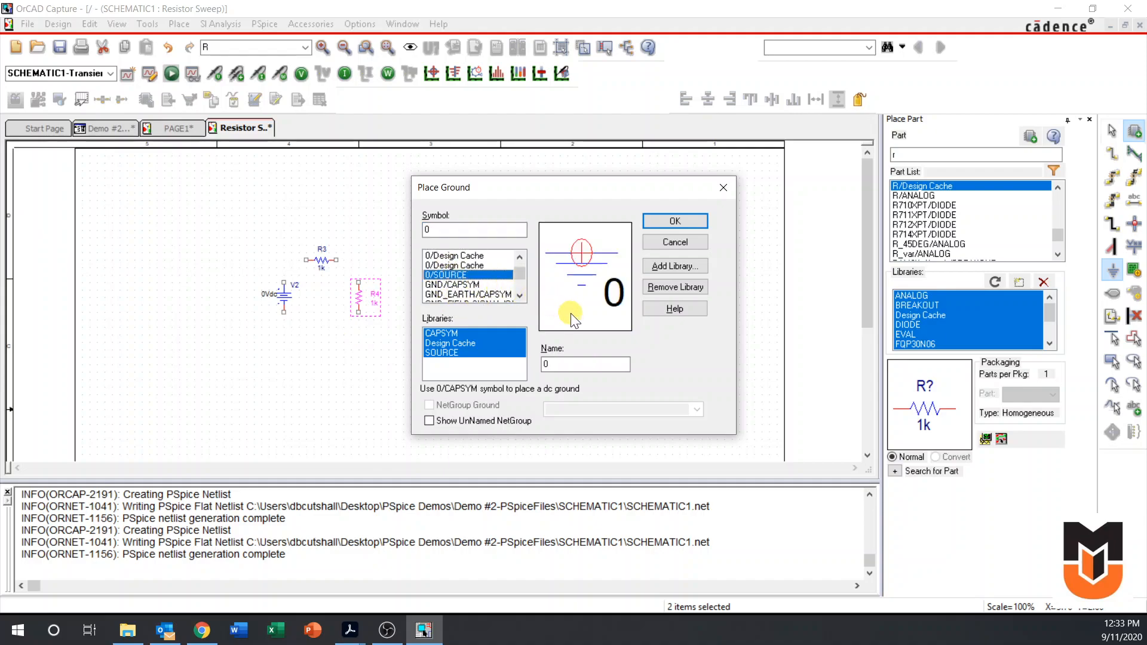
{"action": "left_click", "coordinate": [664, 223]}
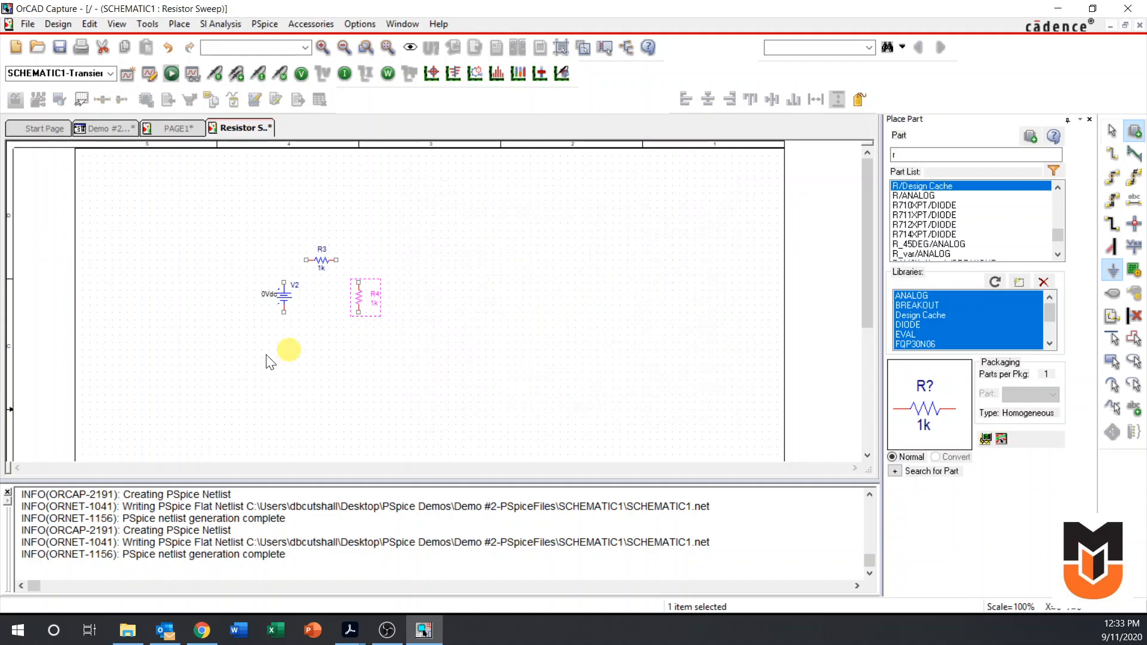
{"action": "left_click", "coordinate": [323, 332]}
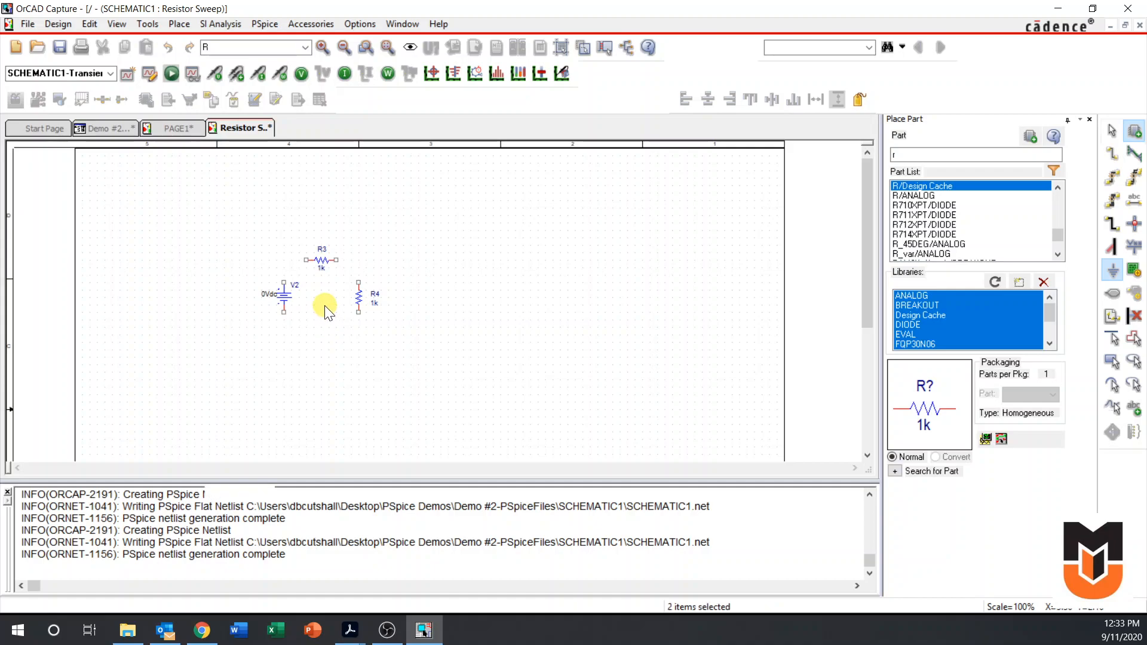
{"action": "key", "text": "i"}
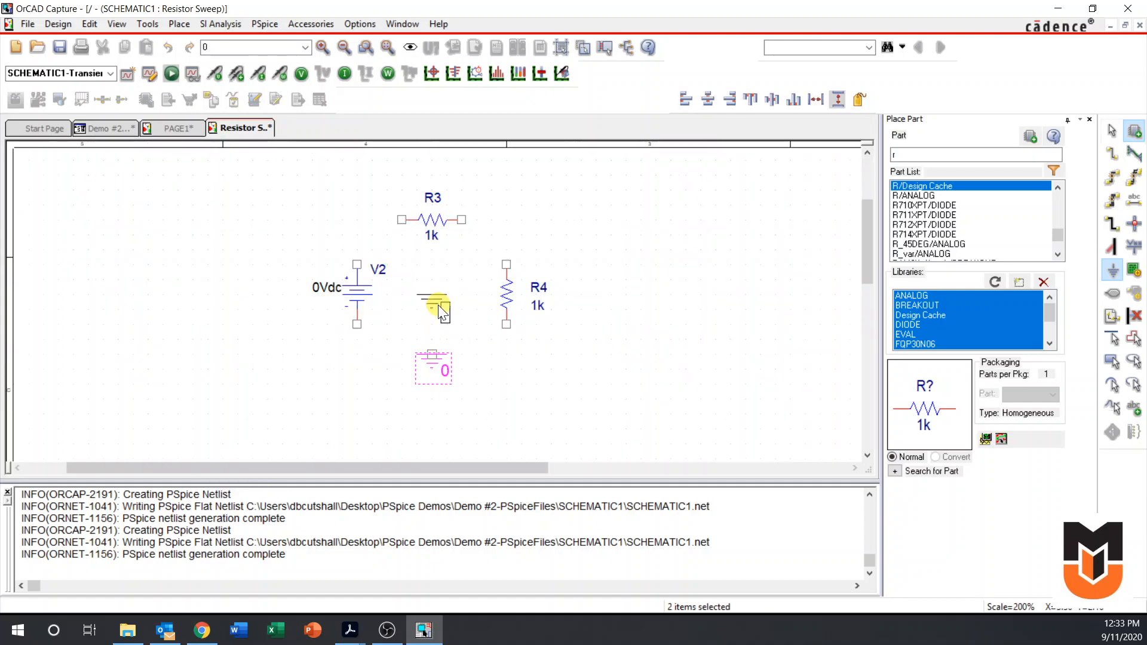
{"action": "key", "text": "Escape"}
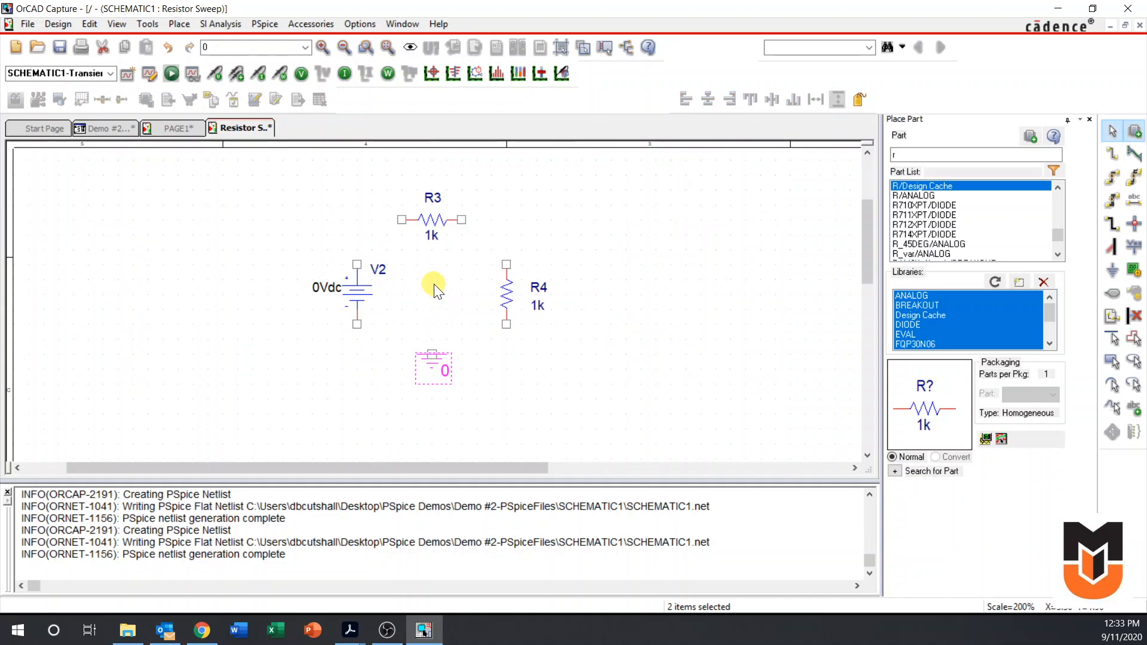
Wire the voltage source, R3, R4 and the ground into one closed series loop
{"action": "key", "text": "w"}
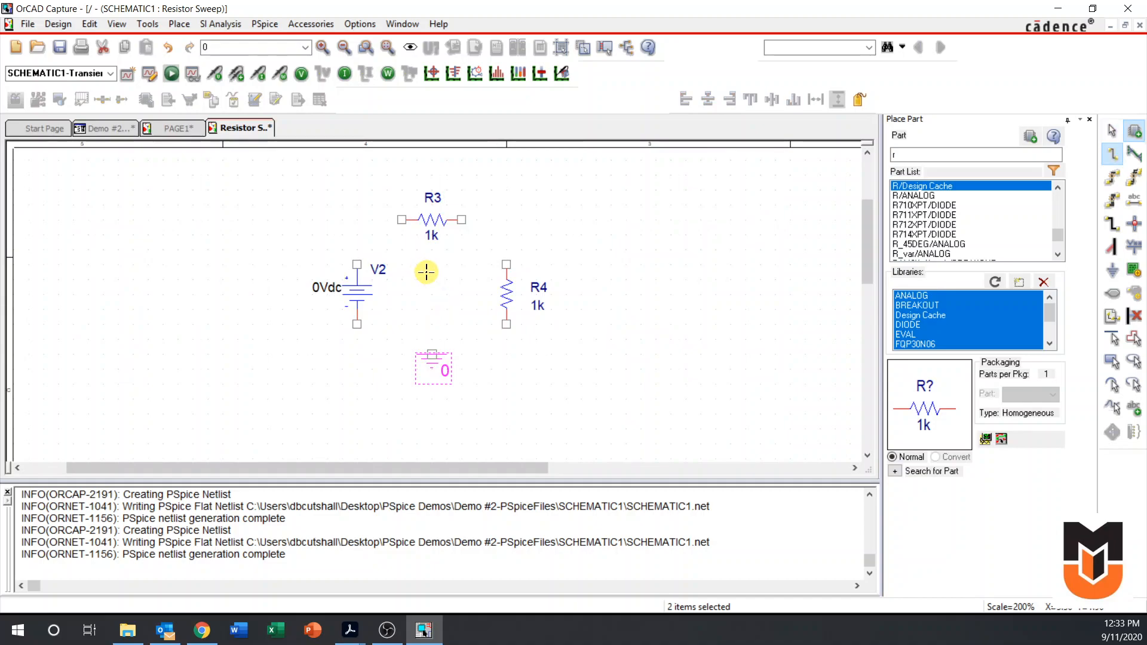
{"action": "left_click", "coordinate": [357, 264]}
{"action": "left_click", "coordinate": [400, 219]}
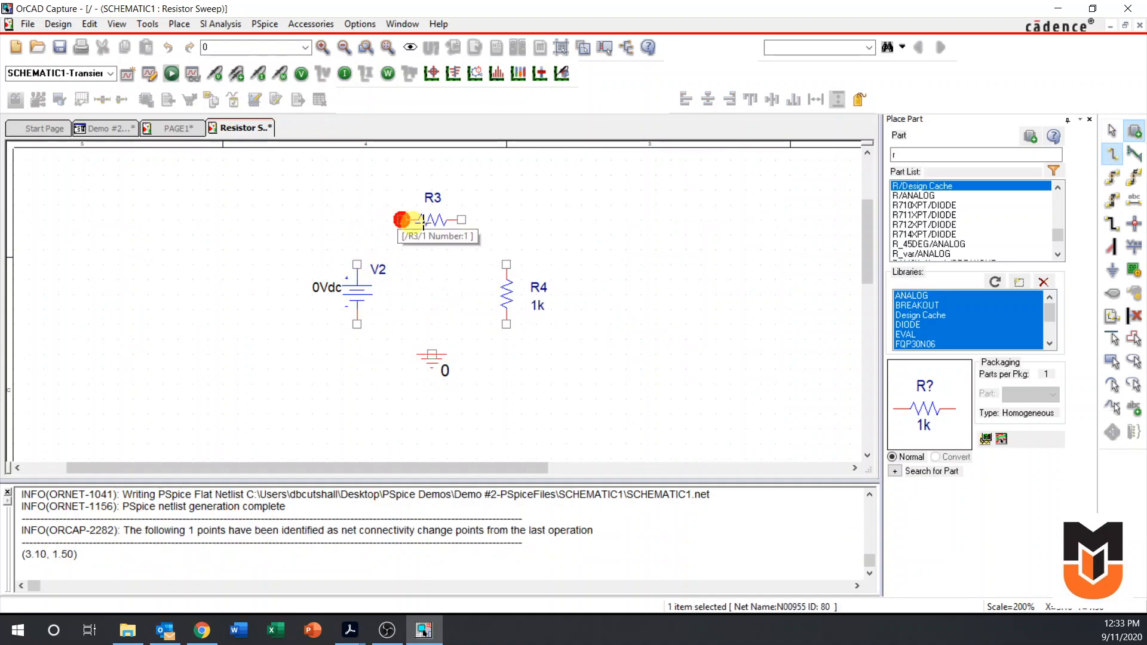
{"action": "left_click", "coordinate": [463, 219]}
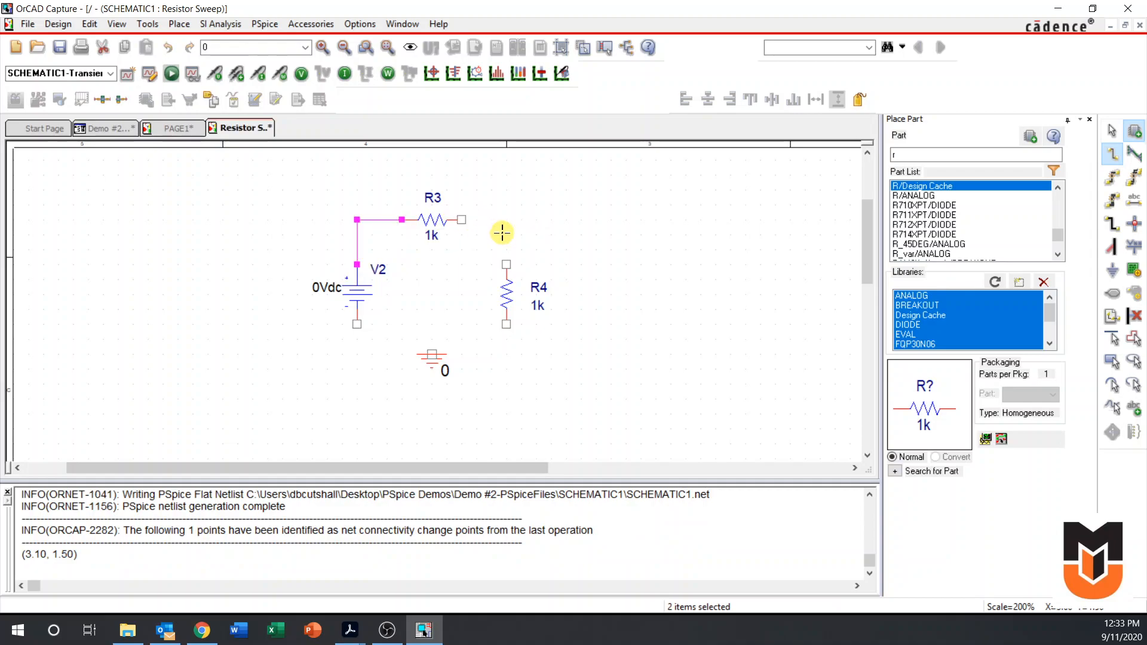
{"action": "left_click", "coordinate": [506, 264]}
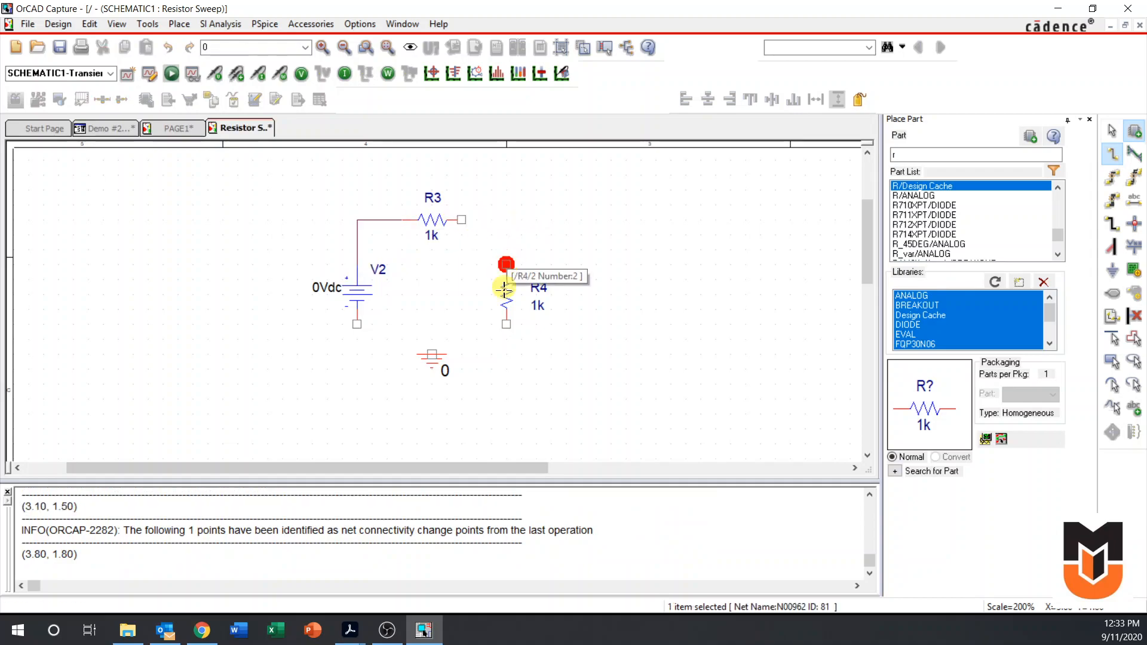
{"action": "left_click", "coordinate": [506, 326]}
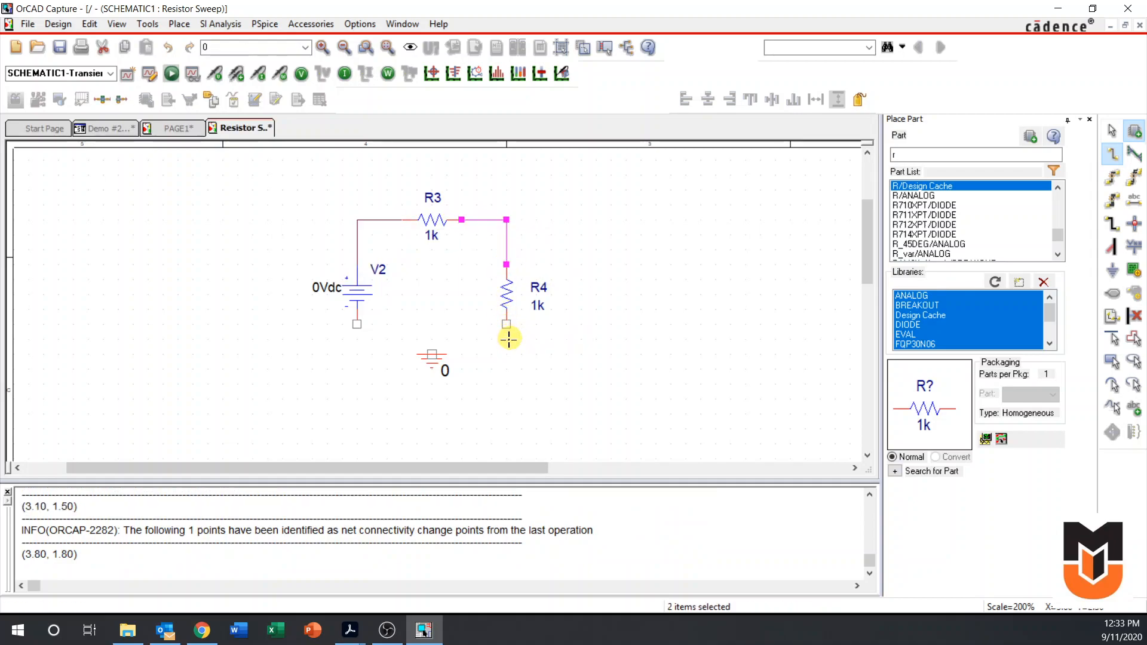
{"action": "left_click", "coordinate": [431, 355]}
{"action": "left_click", "coordinate": [356, 325]}
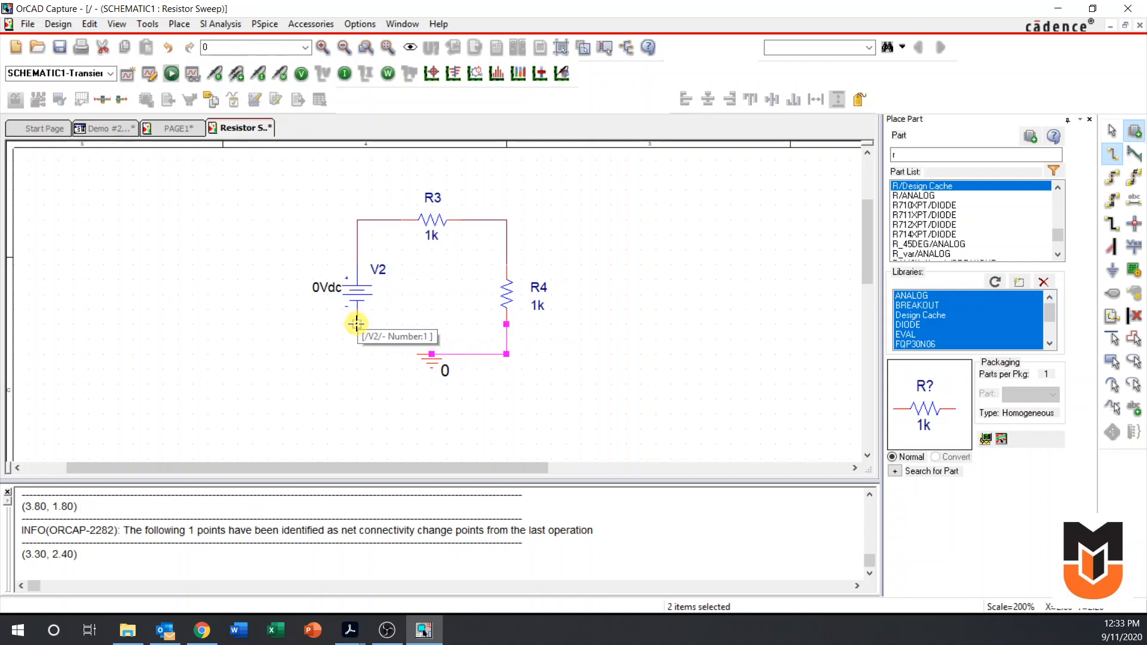
{"action": "left_click", "coordinate": [431, 354]}
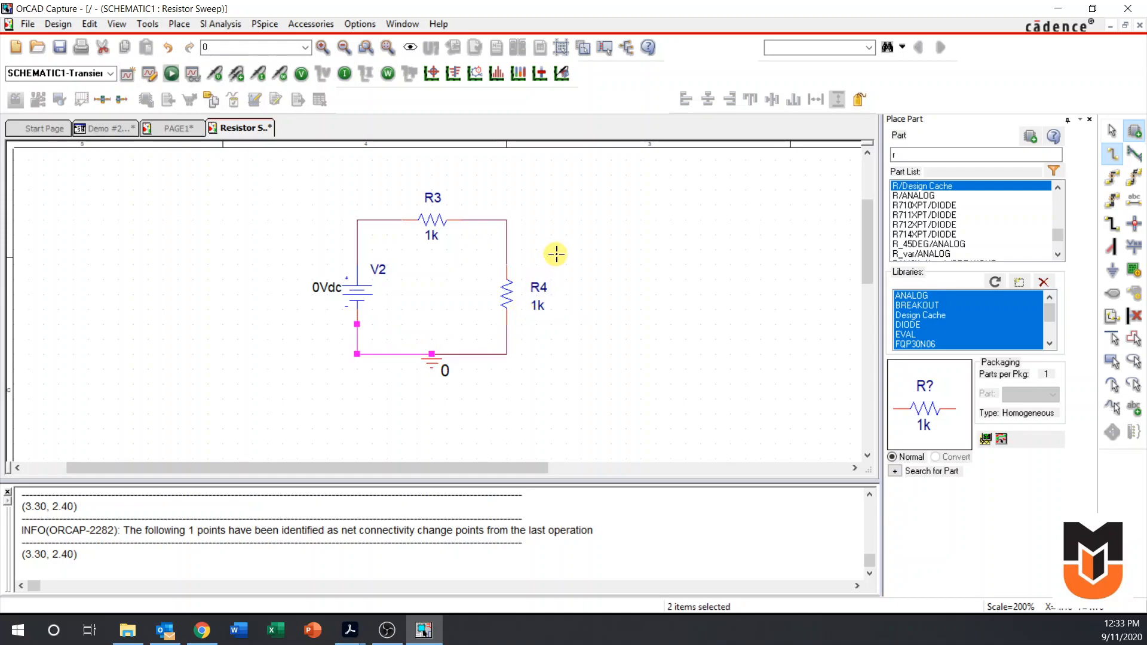
{"action": "key", "text": "Escape"}
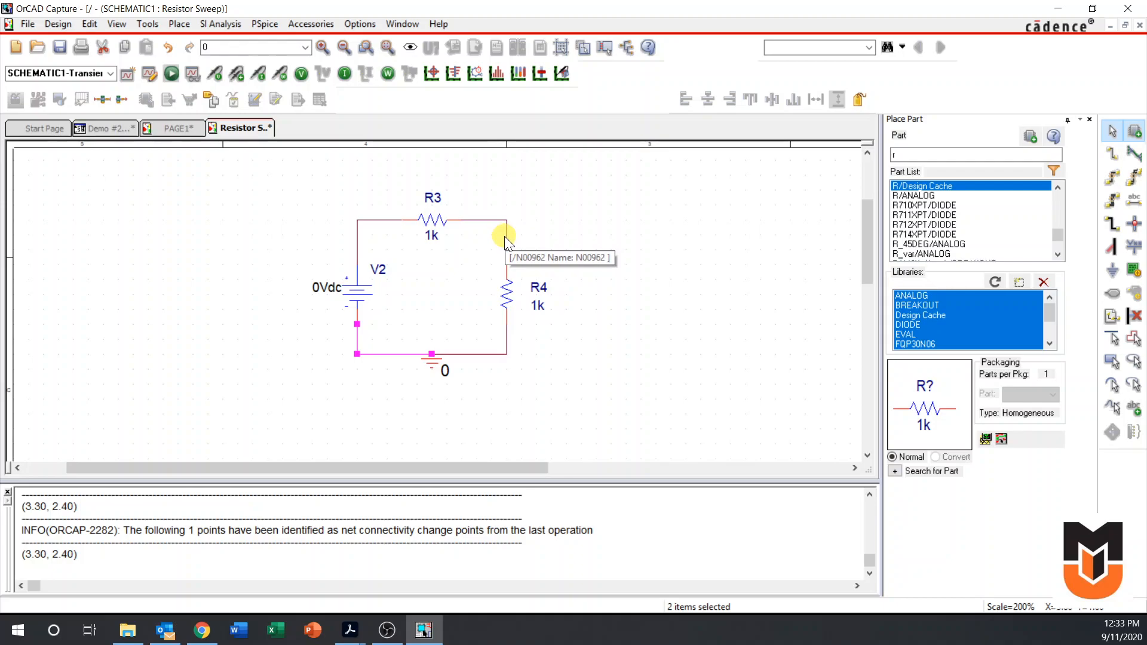
Label the net between R3 and R4 with the alias ResistorVoltage
{"action": "left_click", "coordinate": [1133, 201]}
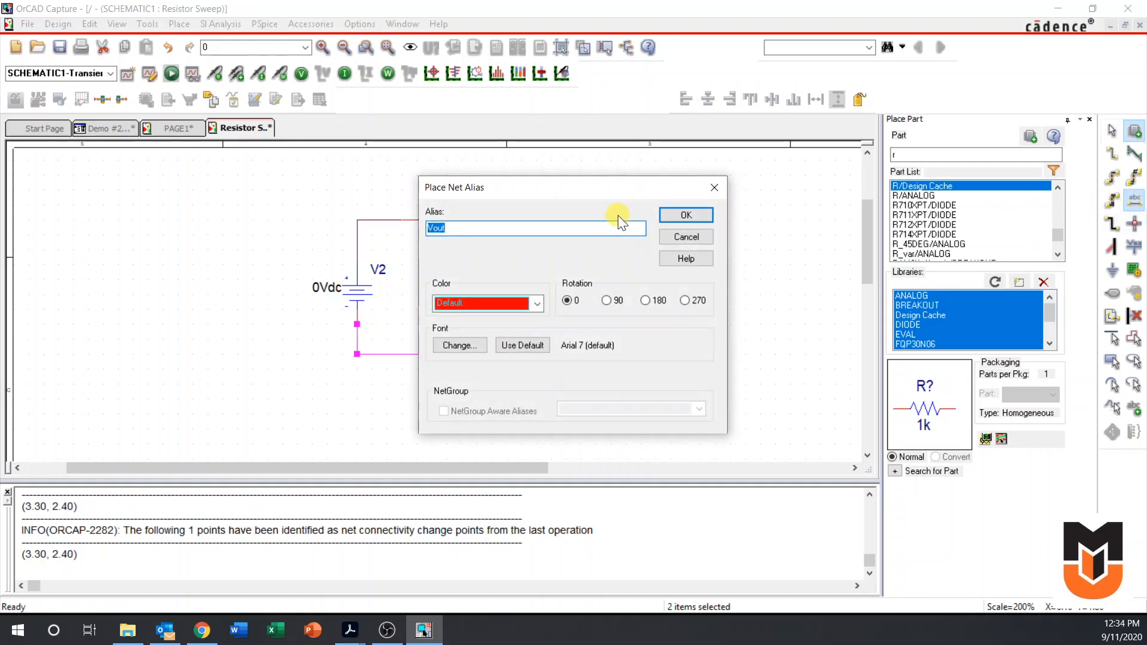
{"action": "key", "text": "BackSpace"}
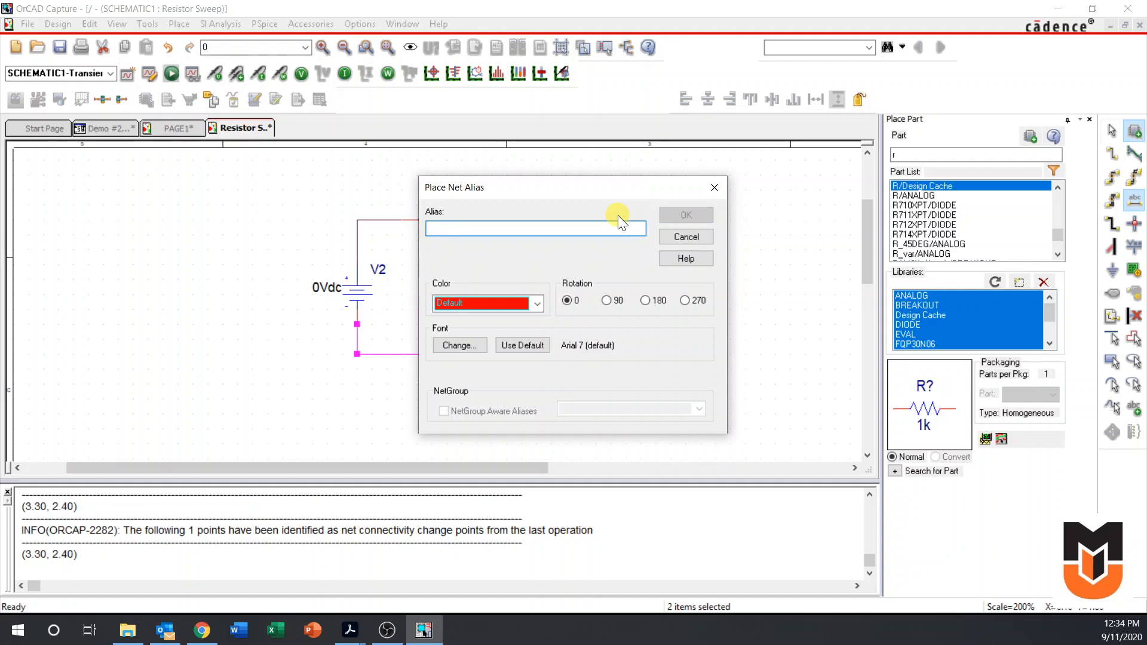
{"action": "type", "text": "R"}
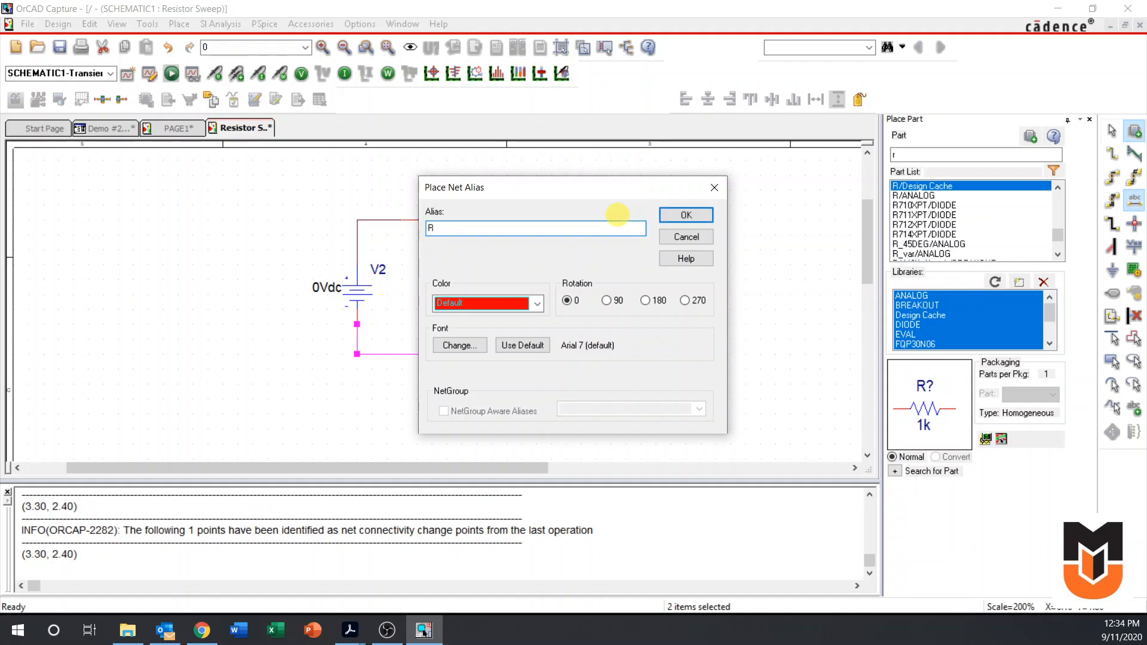
{"action": "type", "text": "esistorVoltage"}
{"action": "key", "text": "Return"}
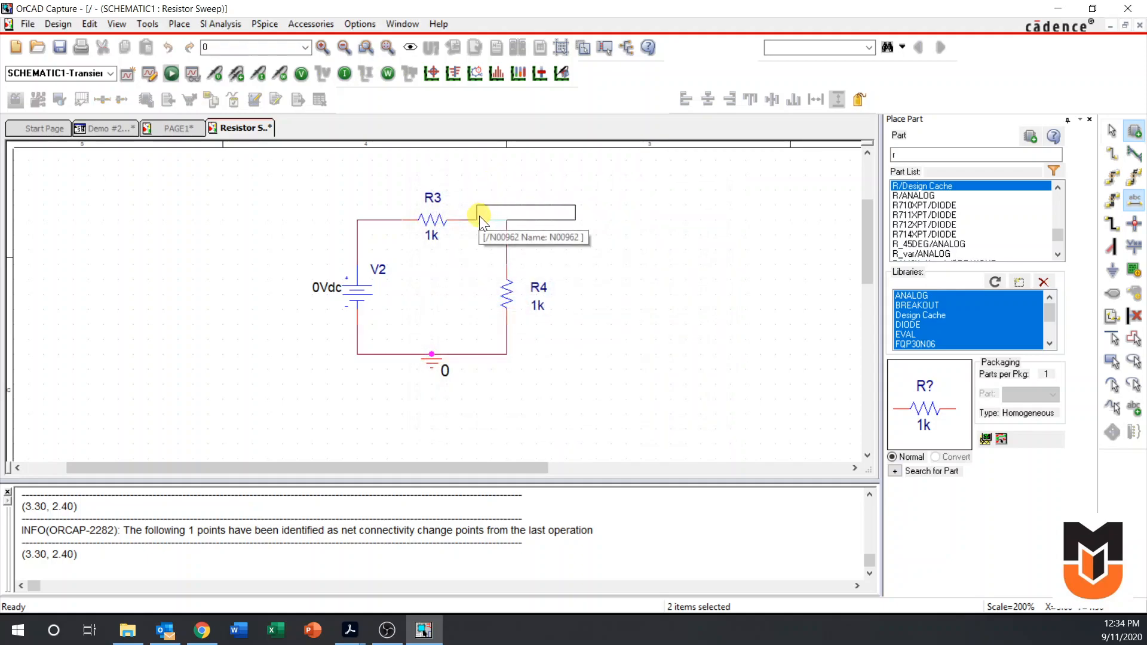
{"action": "key", "text": "Escape"}
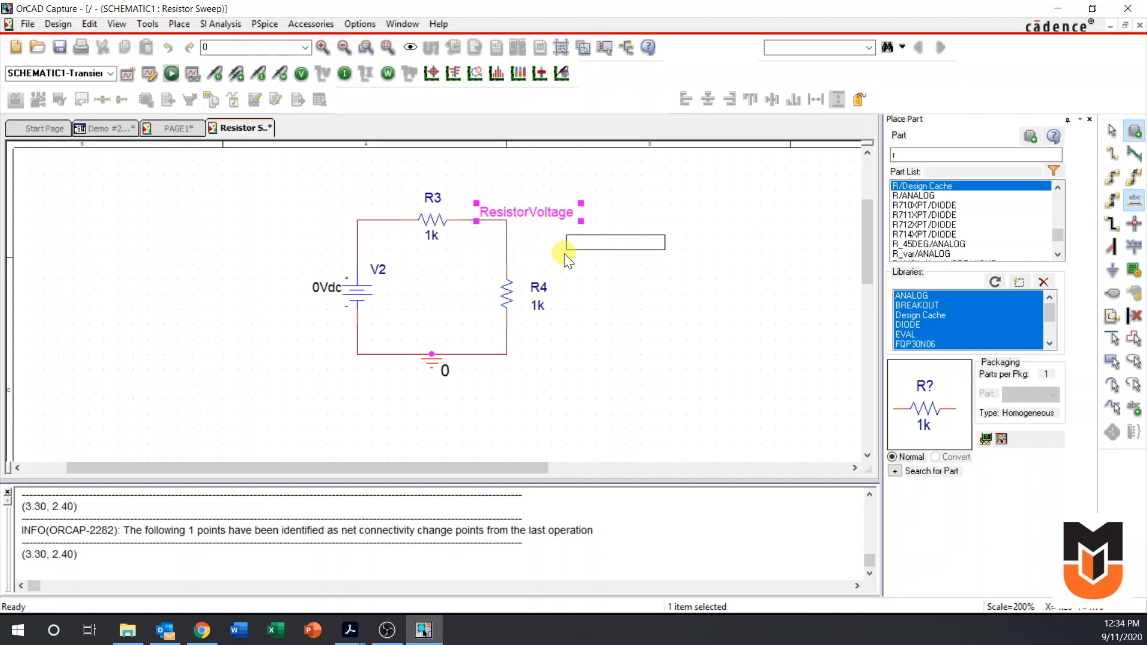
{"action": "key", "text": "Escape"}
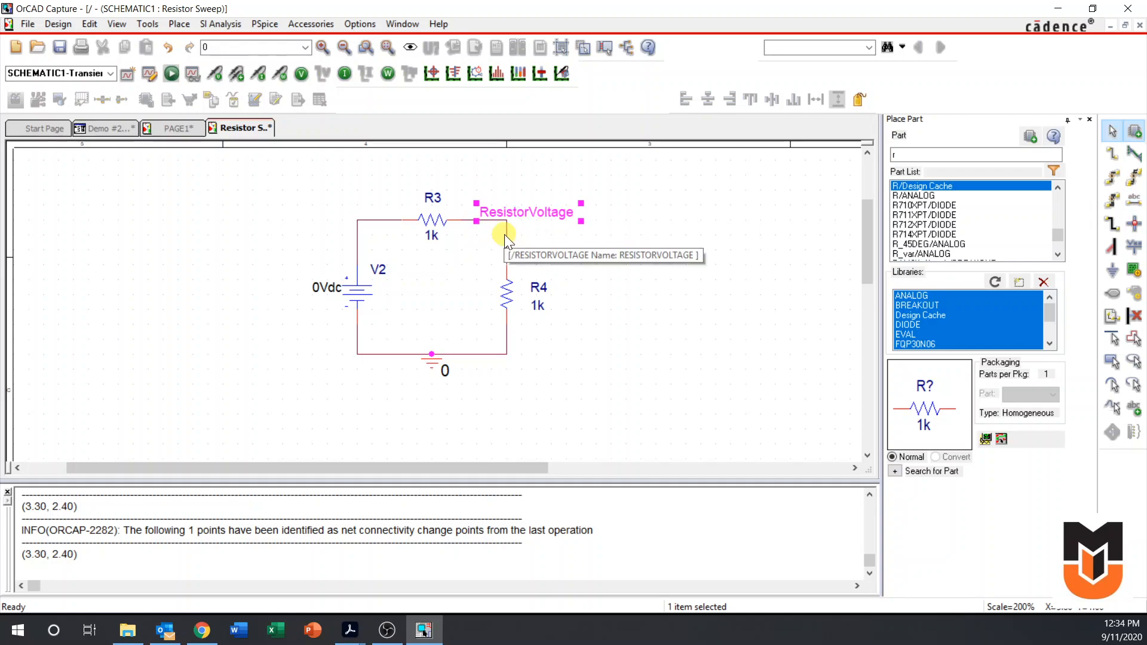
Set the DC value of voltage source V2 to 10
{"action": "double_click", "coordinate": [333, 289]}
{"action": "type", "text": "10"}
{"action": "key", "text": "Return"}
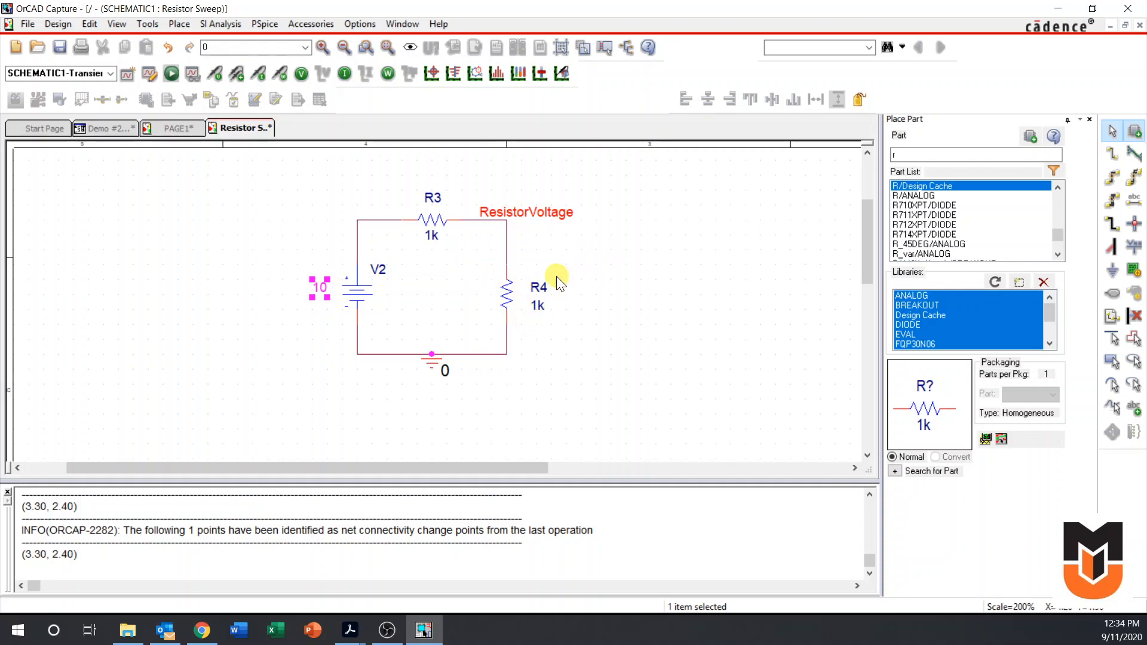
Place the PARAM part from the SPECIAL library in the empty area to the right of the circuit
{"action": "left_click", "coordinate": [960, 305]}
{"action": "scroll", "coordinate": [977, 312], "scroll_direction": "down", "scroll_amount": 1}
{"action": "scroll", "coordinate": [977, 312], "scroll_direction": "down", "scroll_amount": 2}
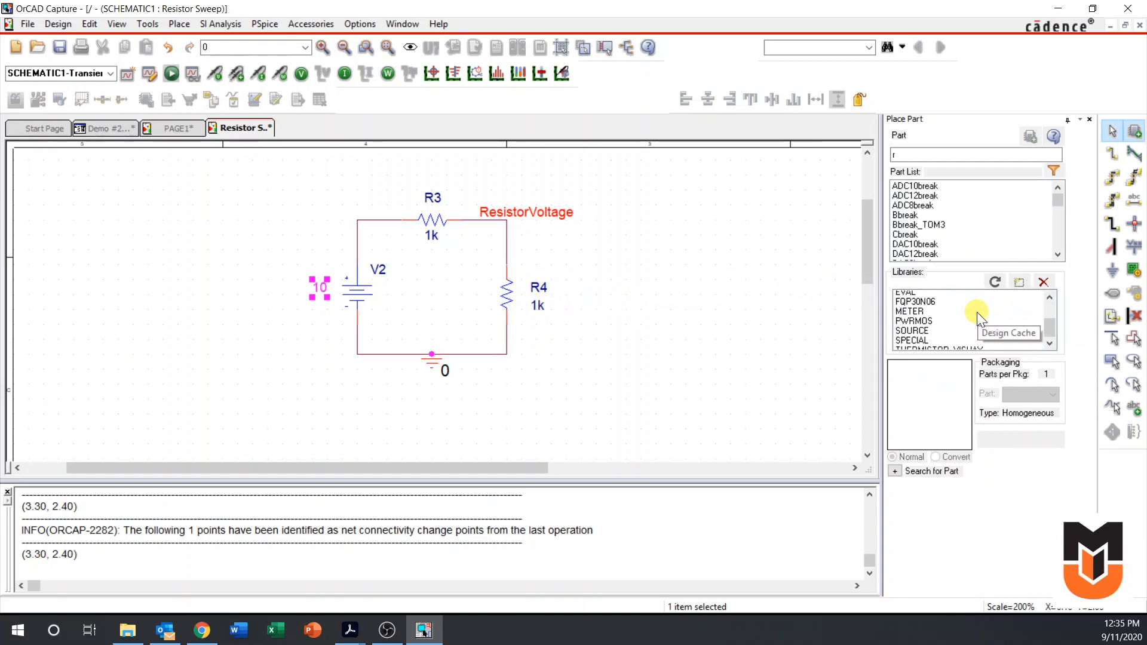
{"action": "left_click", "coordinate": [909, 336]}
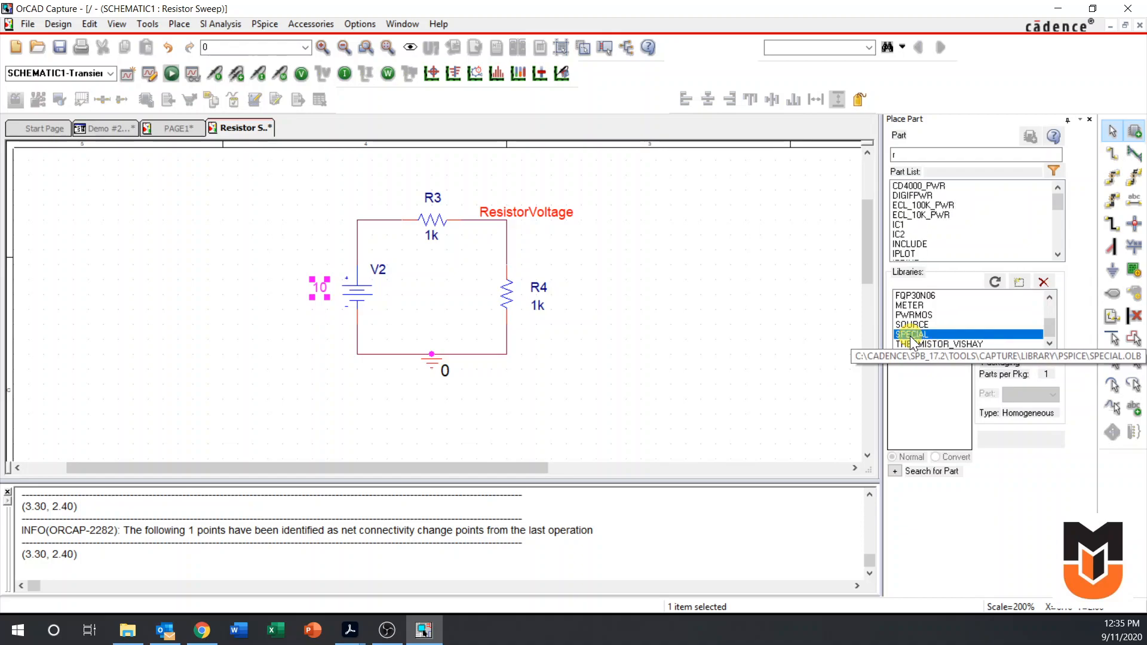
{"action": "left_click", "coordinate": [933, 154]}
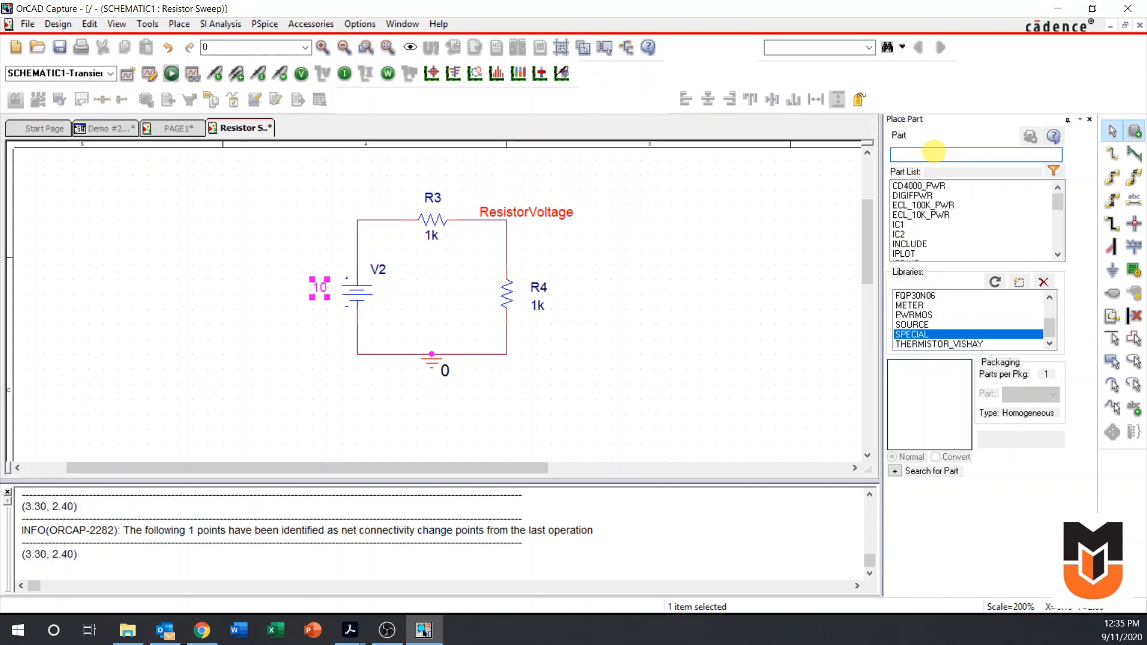
{"action": "type", "text": "param"}
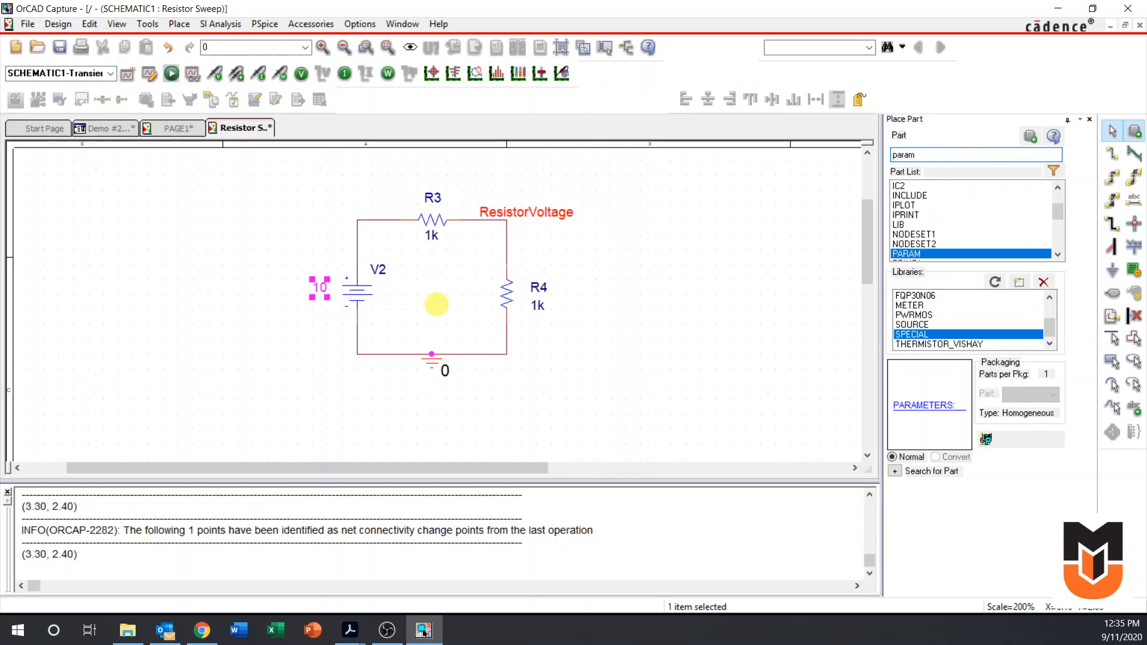
{"action": "key", "text": "Return"}
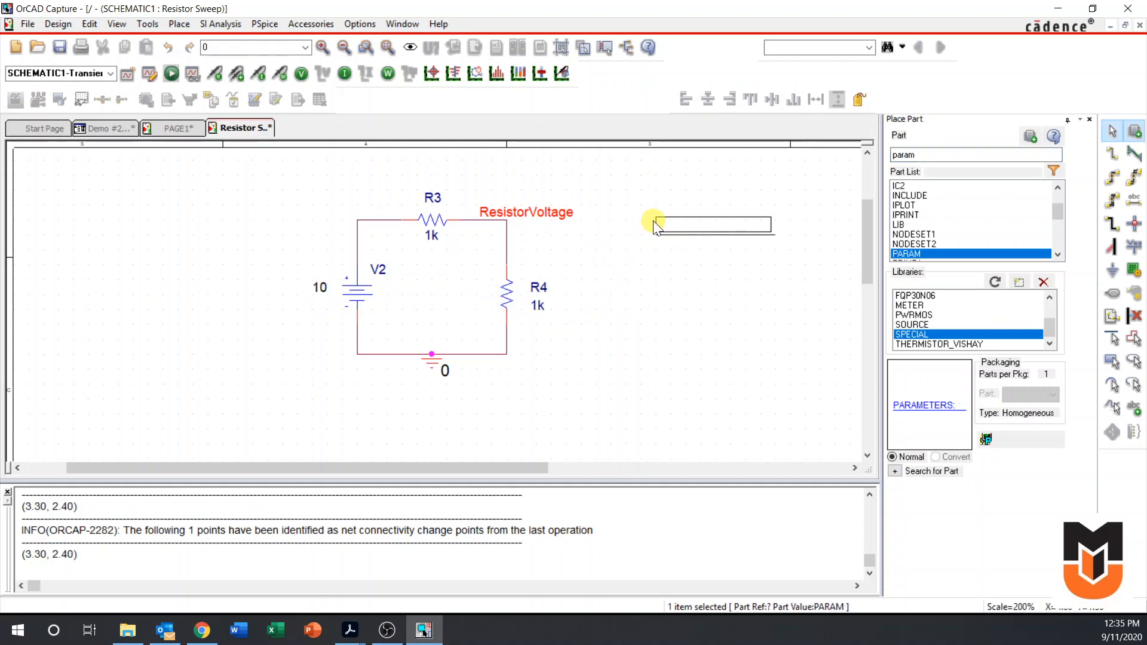
{"action": "left_click", "coordinate": [633, 203]}
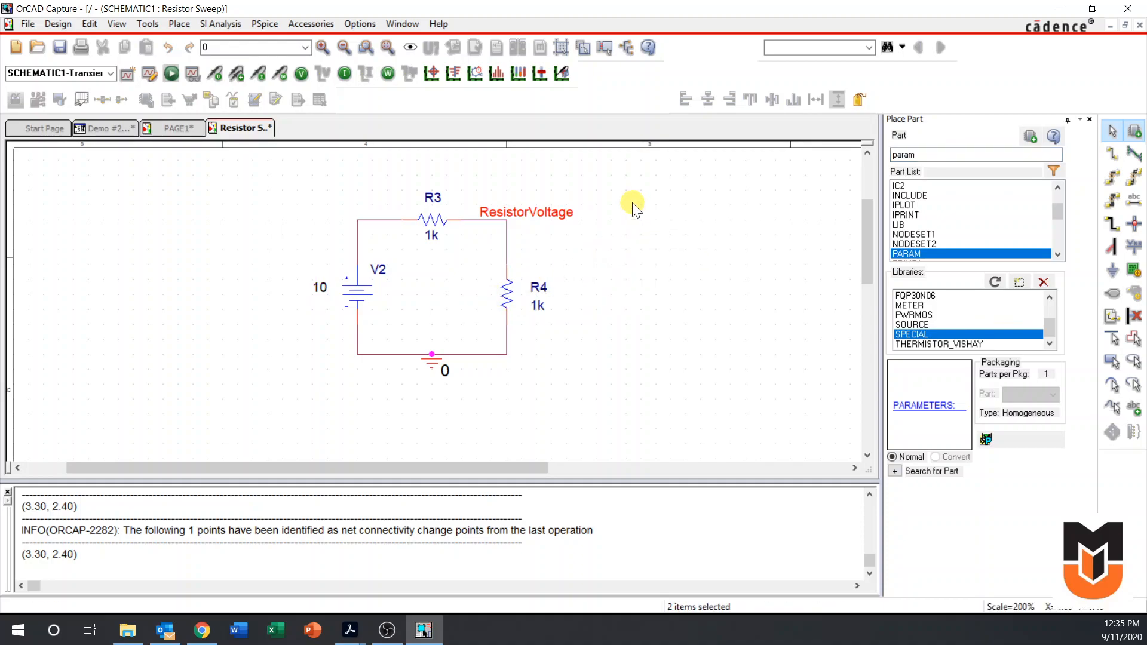
{"action": "key", "text": "Escape"}
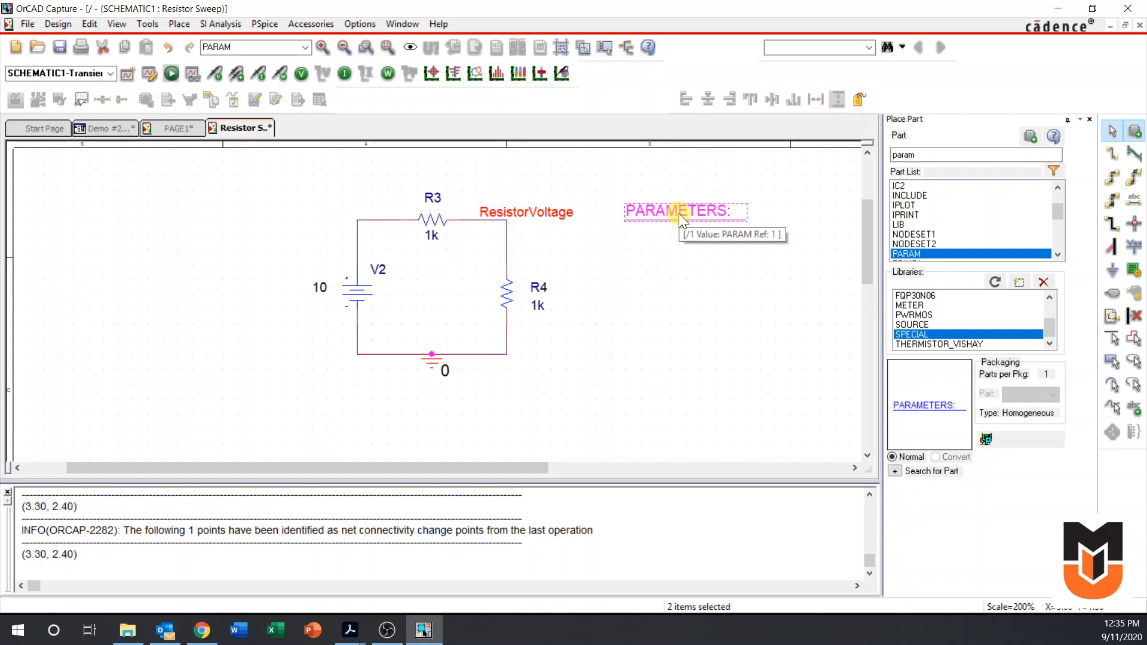
Add a new property named RL with the value 1k to the PARAMETERS part
{"action": "double_click", "coordinate": [662, 212]}
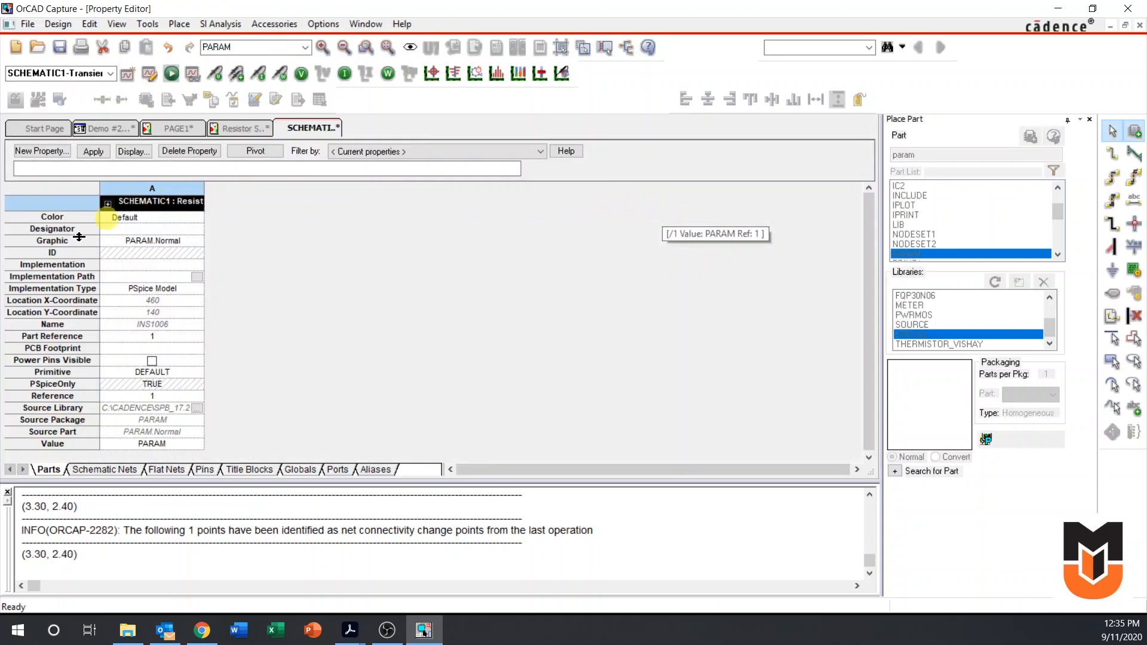
{"action": "left_click", "coordinate": [40, 152]}
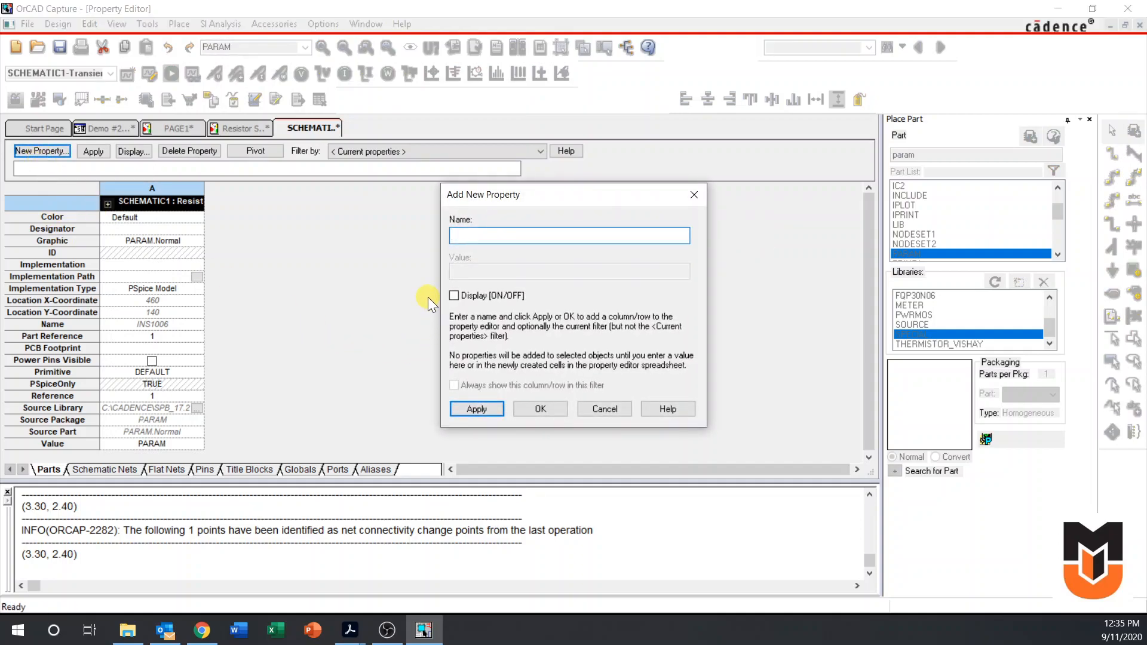
{"action": "type", "text": "RL"}
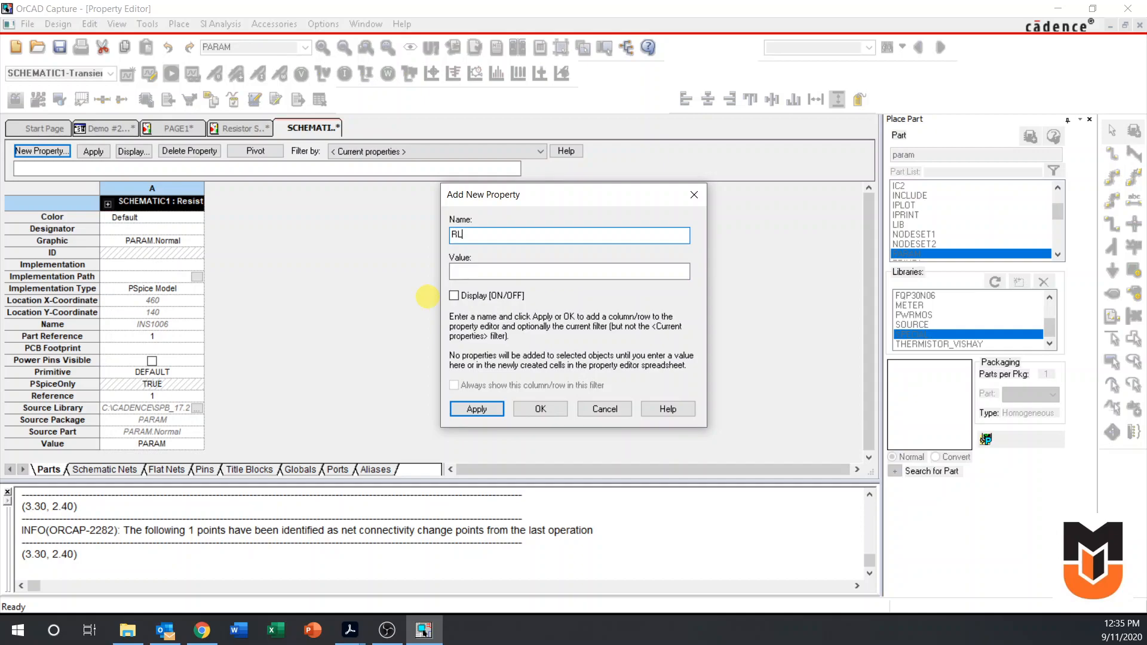
{"action": "key", "text": "Tab"}
{"action": "type", "text": "1k"}
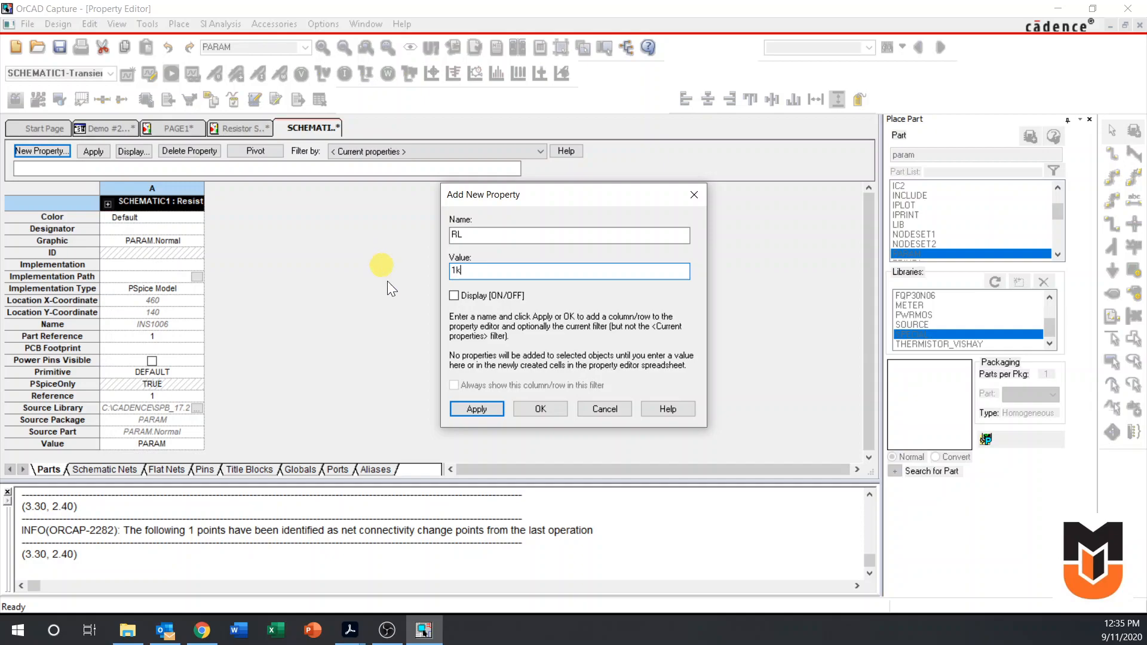
{"action": "left_click", "coordinate": [472, 410]}
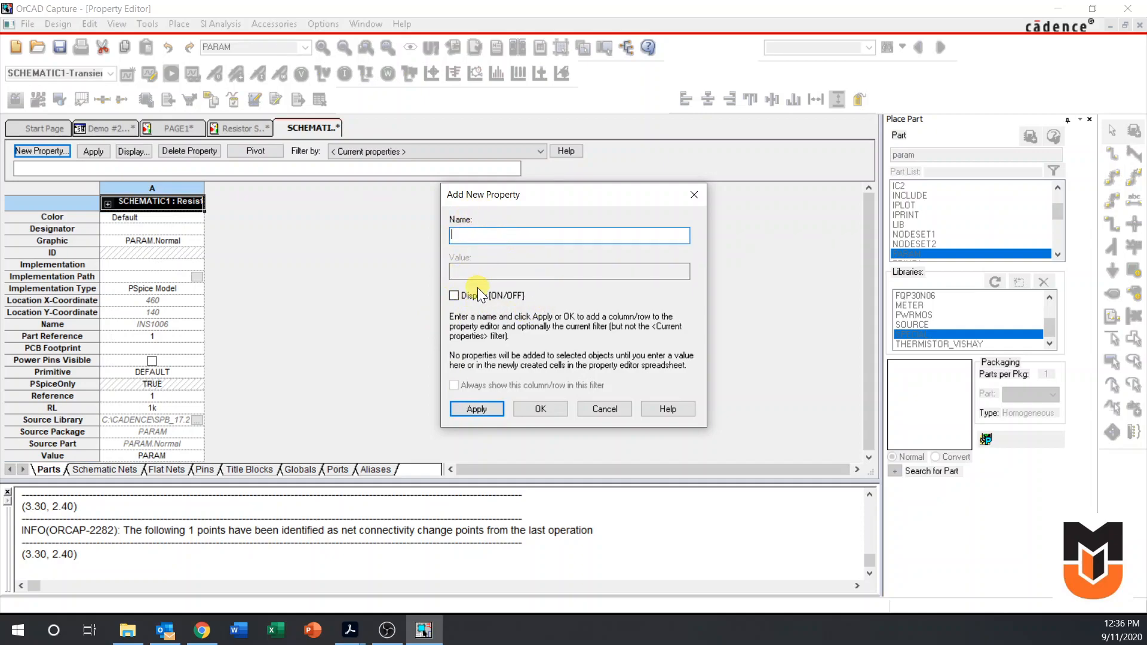
{"action": "left_click", "coordinate": [694, 197]}
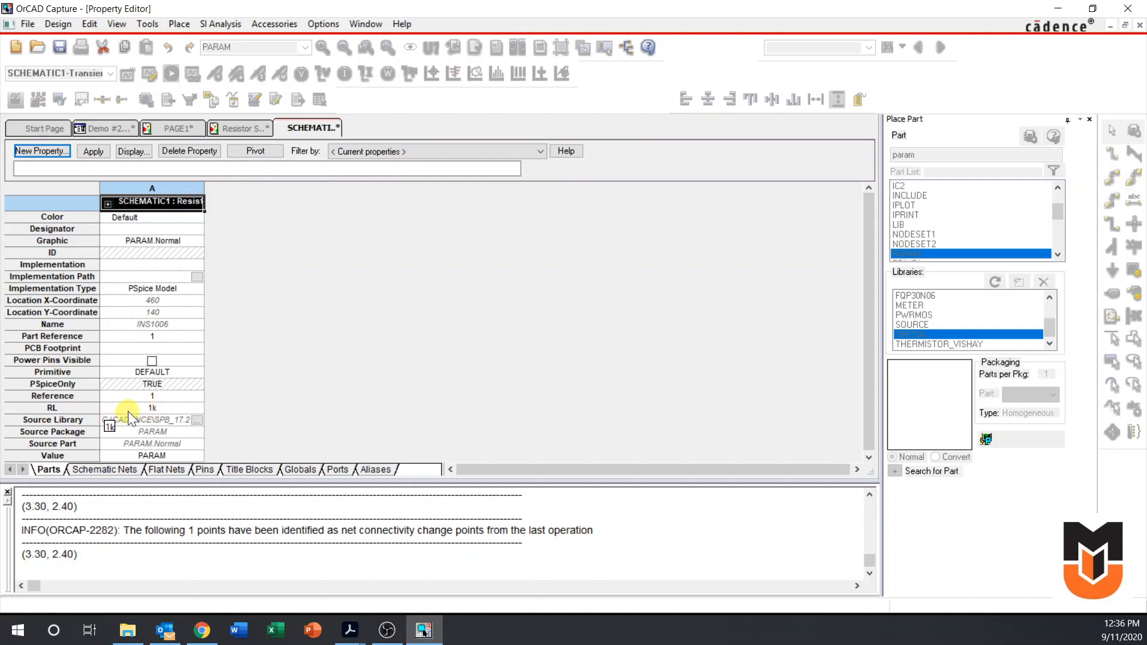
Show the RL property's name and value on the schematic and return to the Resistor Sweep page
{"action": "left_click", "coordinate": [242, 128]}
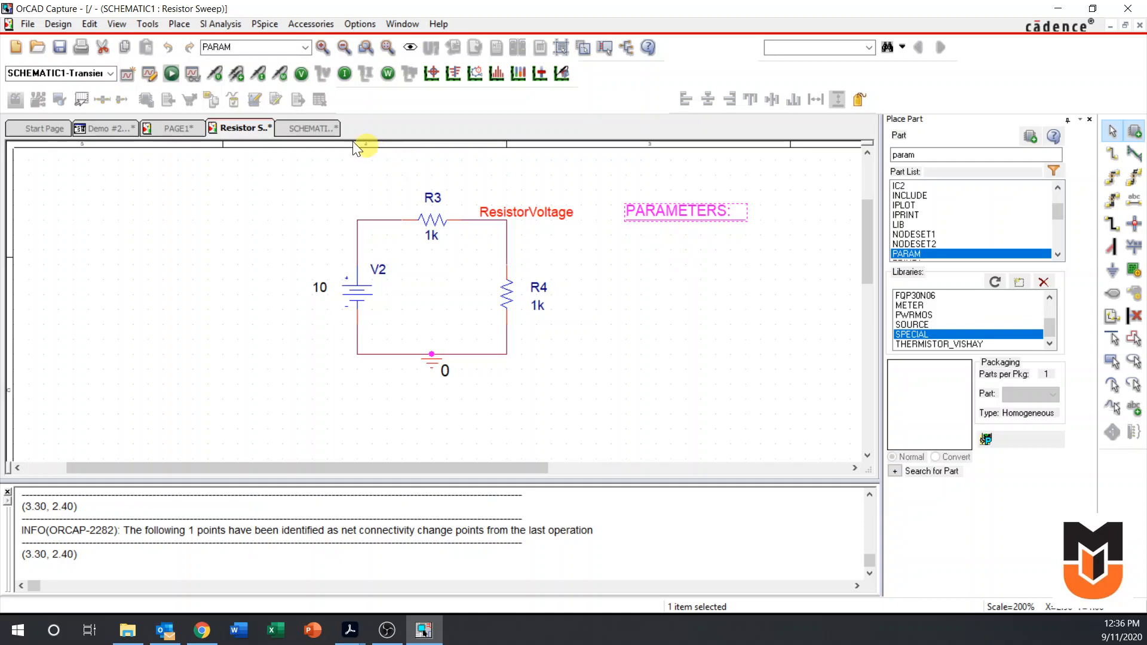
{"action": "left_click", "coordinate": [316, 130]}
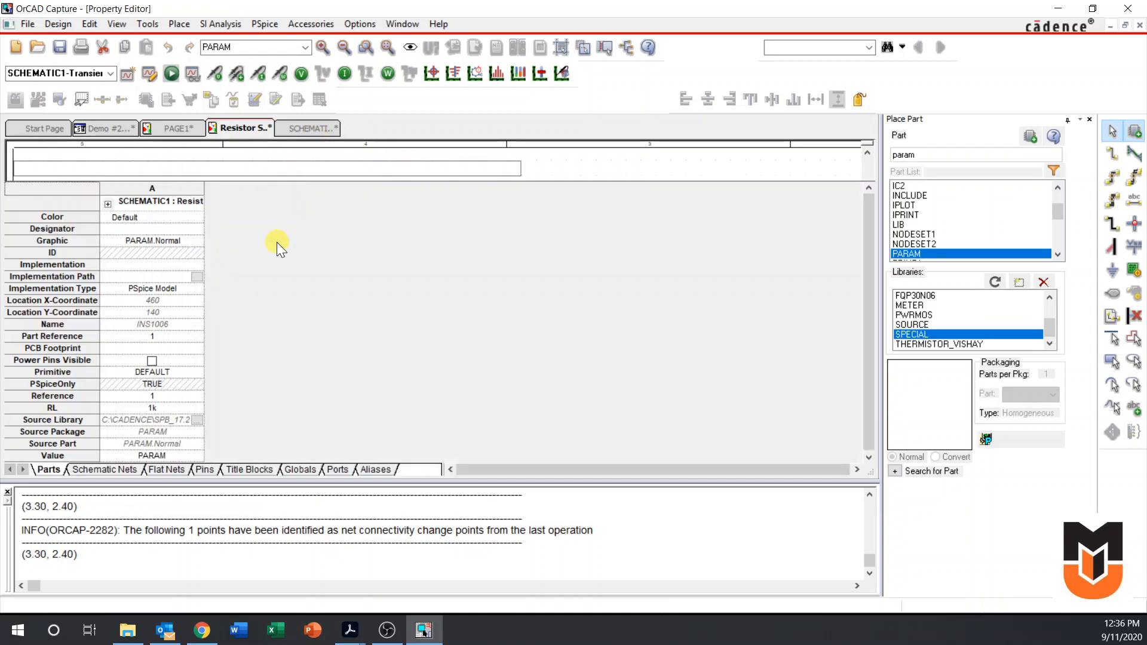
{"action": "right_click", "coordinate": [151, 409]}
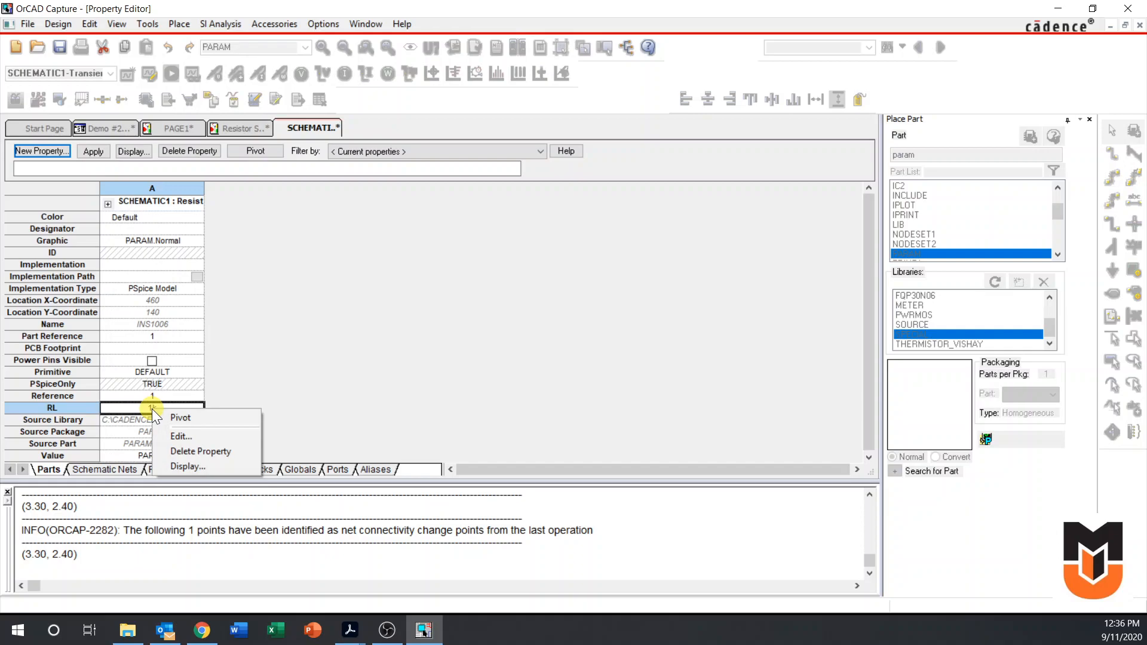
{"action": "left_click", "coordinate": [174, 466]}
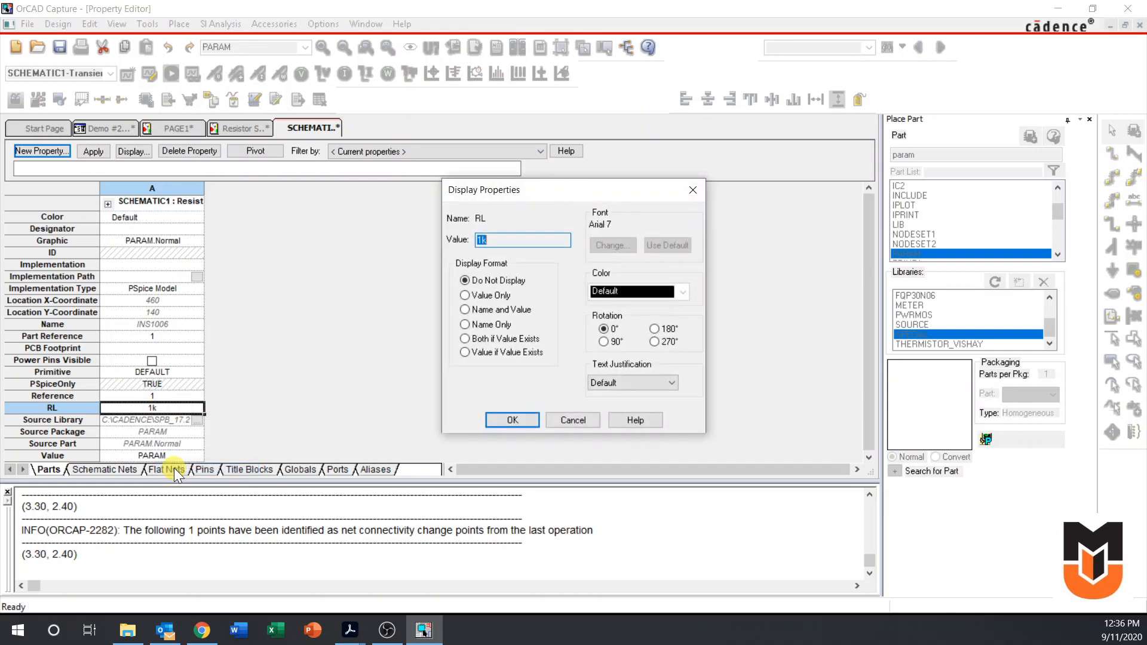
{"action": "left_click", "coordinate": [465, 310]}
{"action": "left_click", "coordinate": [507, 418]}
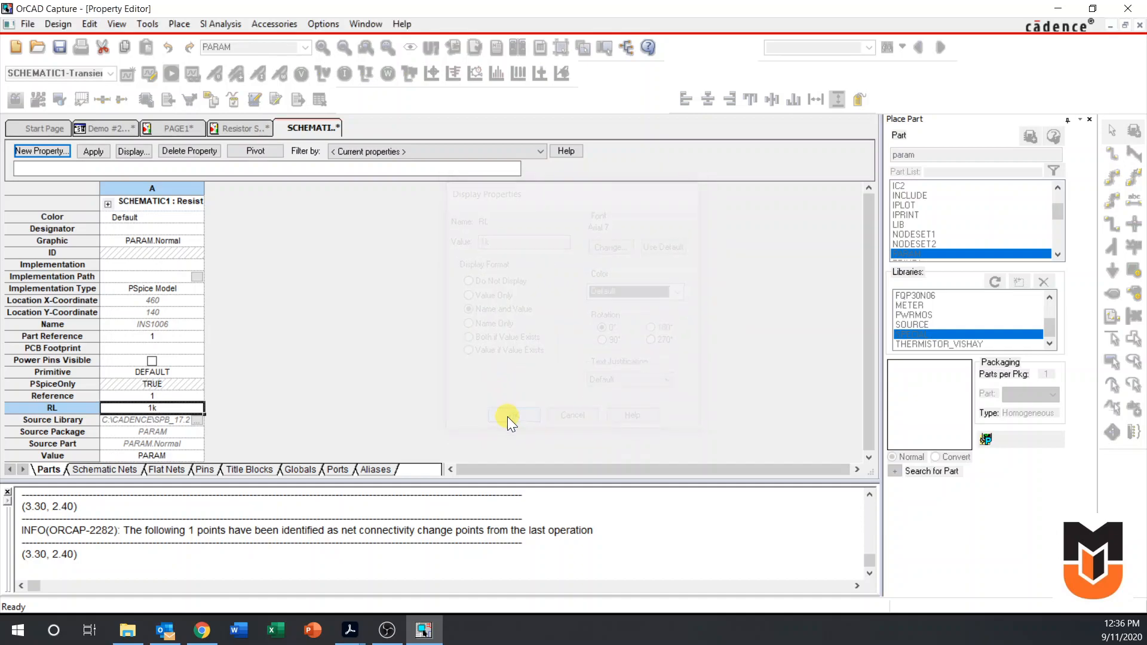
{"action": "left_click", "coordinate": [245, 128]}
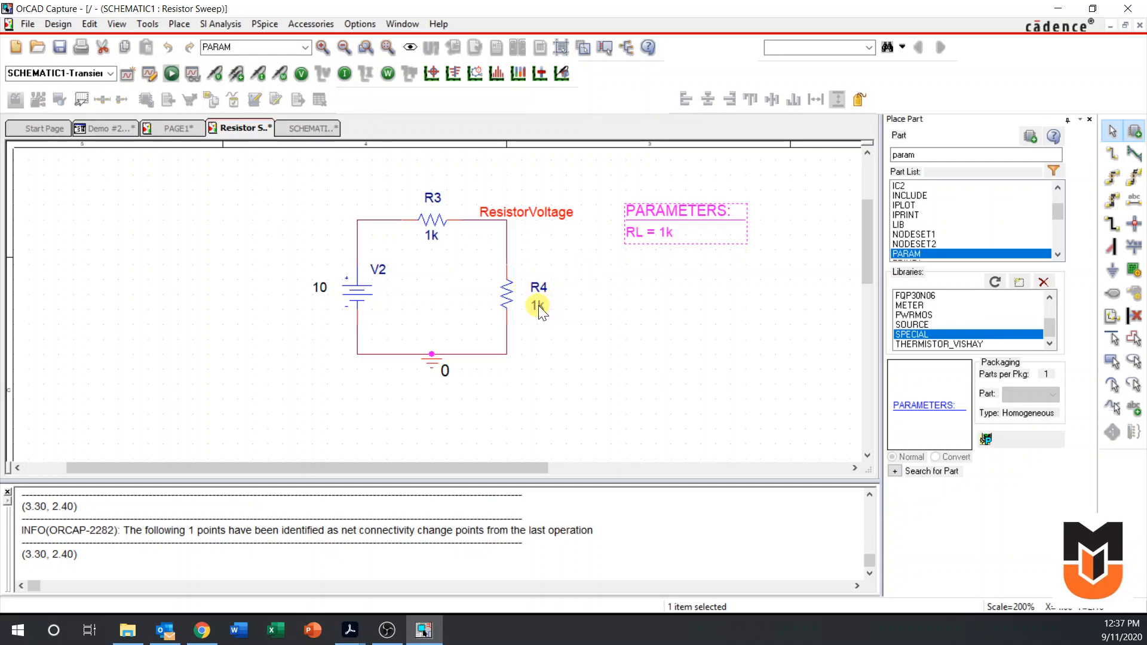
{"action": "double_click", "coordinate": [589, 307]}
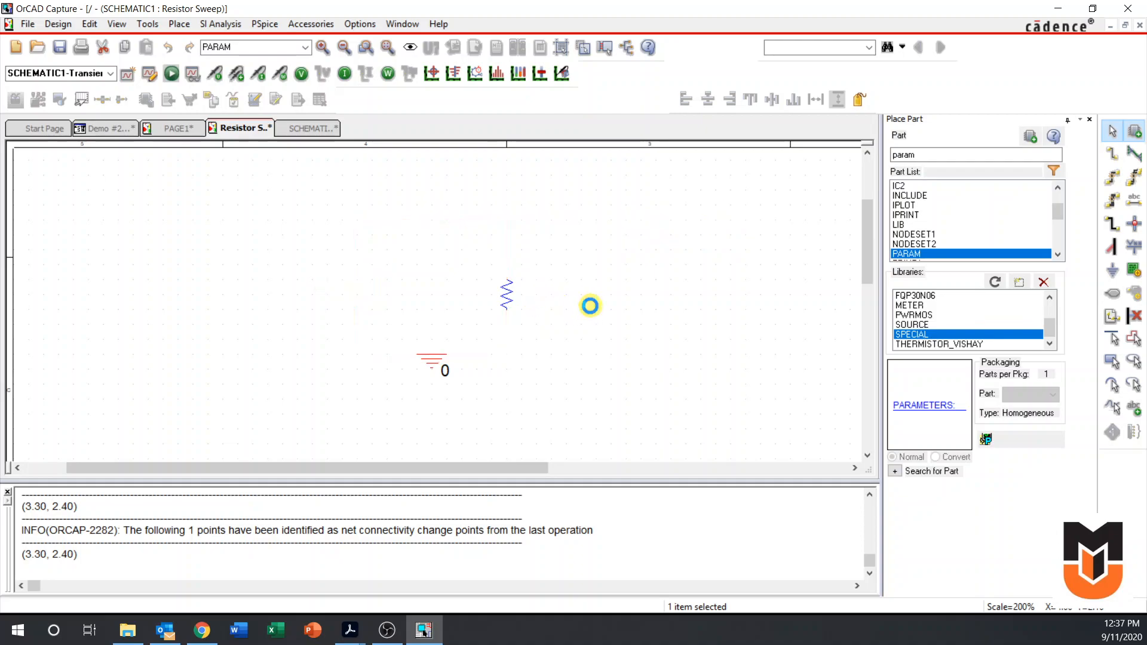
{"action": "left_click_drag", "start_coordinate": [553, 189], "coordinate": [663, 188]}
{"action": "left_click", "coordinate": [804, 187]}
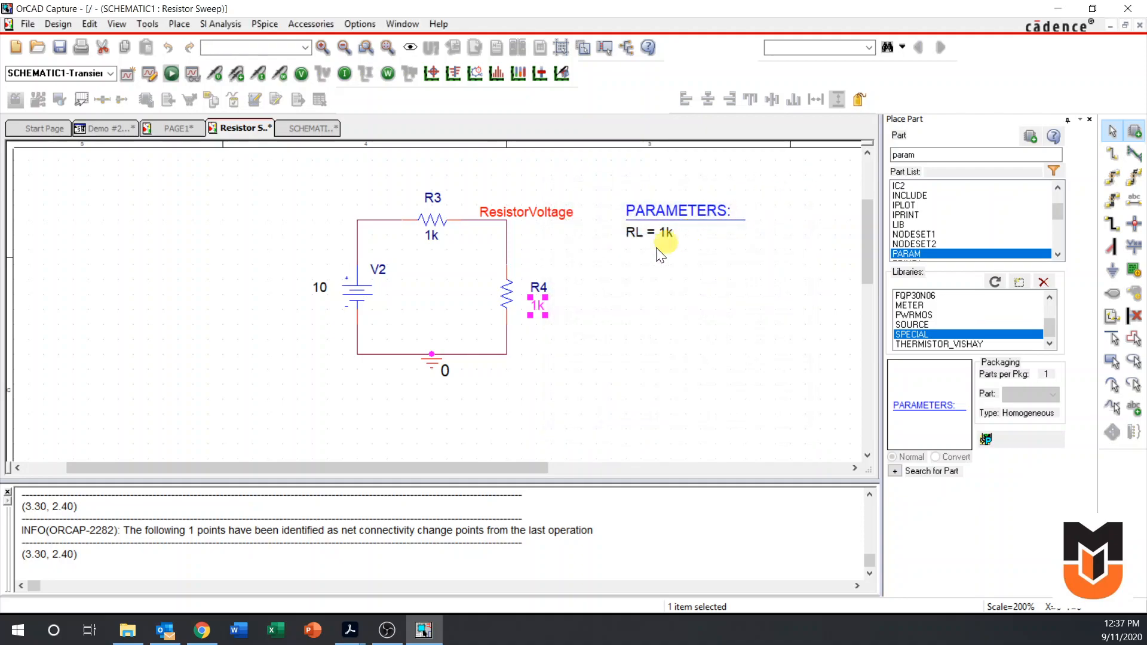
{"action": "double_click", "coordinate": [550, 287]}
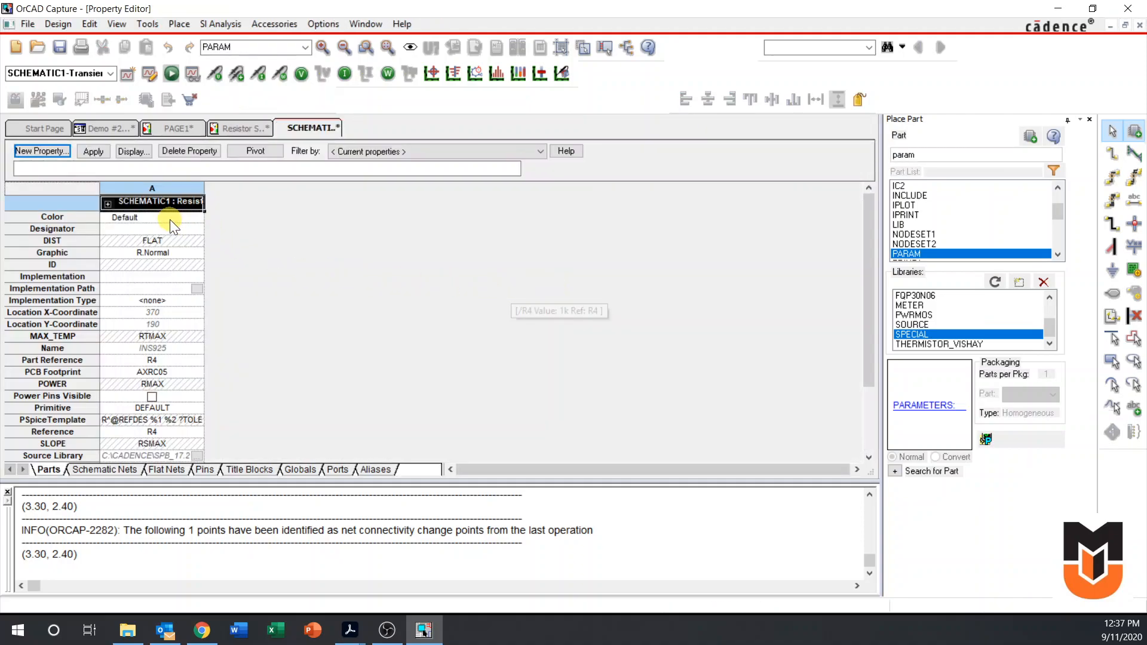
{"action": "scroll", "coordinate": [167, 250], "scroll_direction": "down", "scroll_amount": 3}
{"action": "scroll", "coordinate": [186, 403], "scroll_direction": "up", "scroll_amount": 3}
{"action": "scroll", "coordinate": [187, 403], "scroll_direction": "down", "scroll_amount": 3}
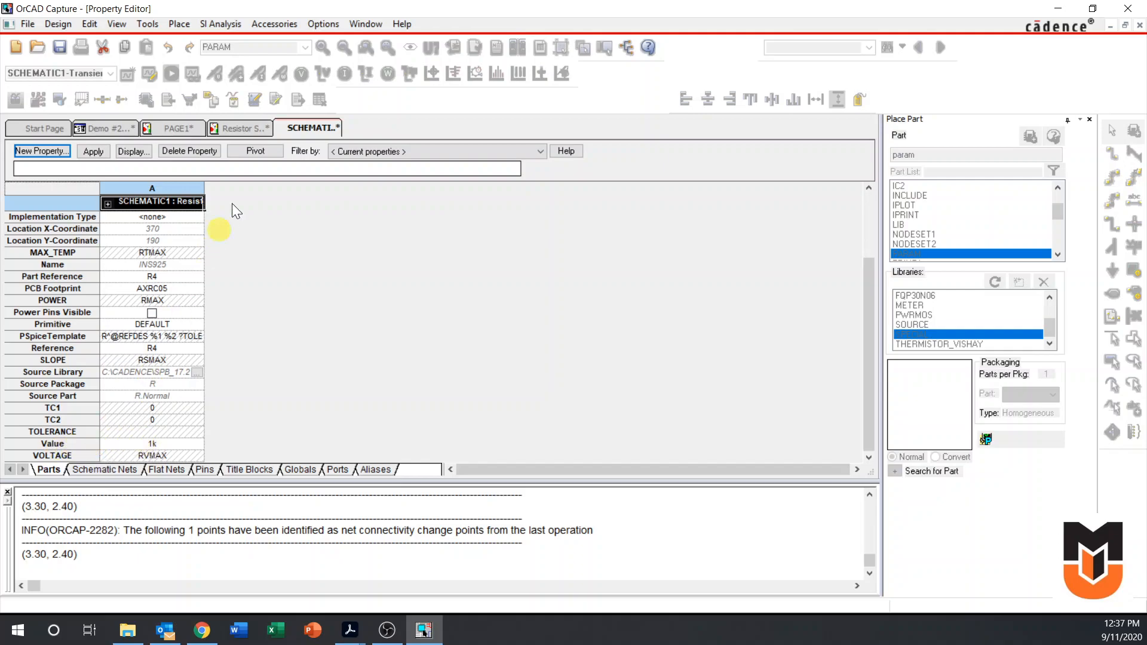
{"action": "left_click", "coordinate": [245, 127]}
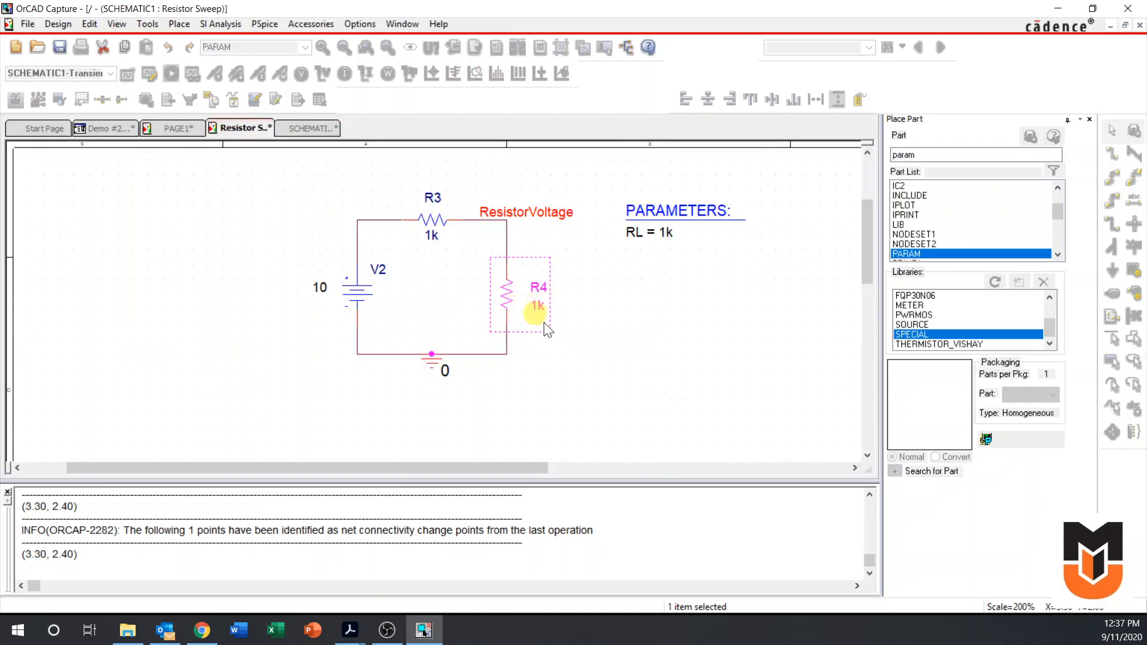
Set the value of resistor R4 to the parameter expression {RL}
{"action": "double_click", "coordinate": [572, 310]}
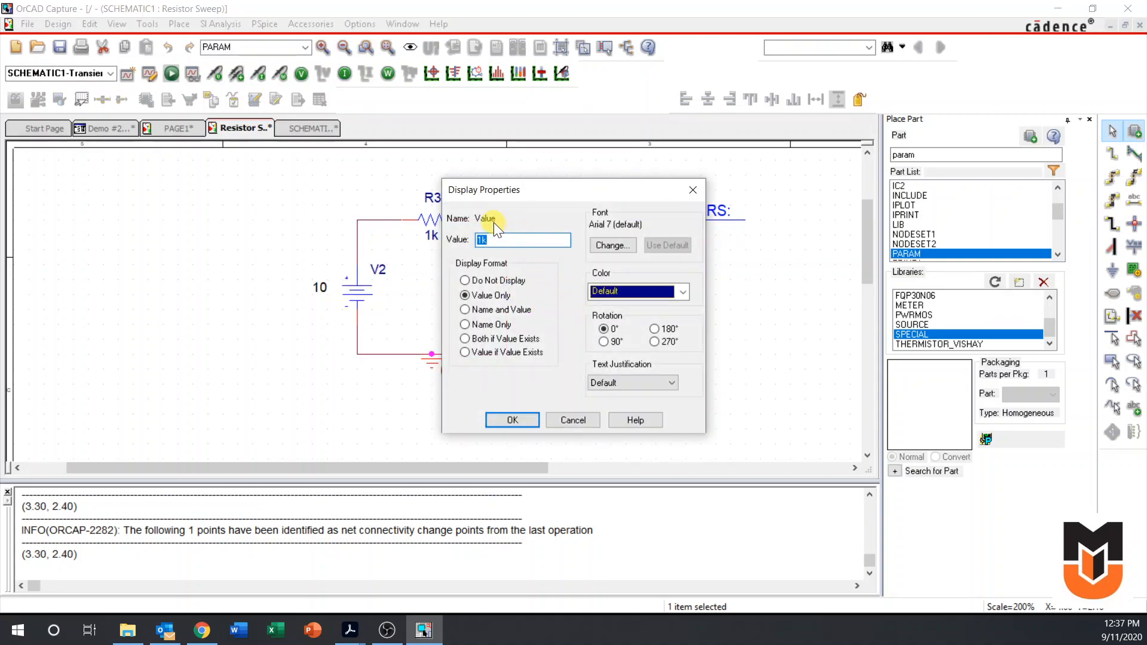
{"action": "left_click_drag", "start_coordinate": [533, 191], "coordinate": [396, 188]}
{"action": "key", "text": "BackSpace"}
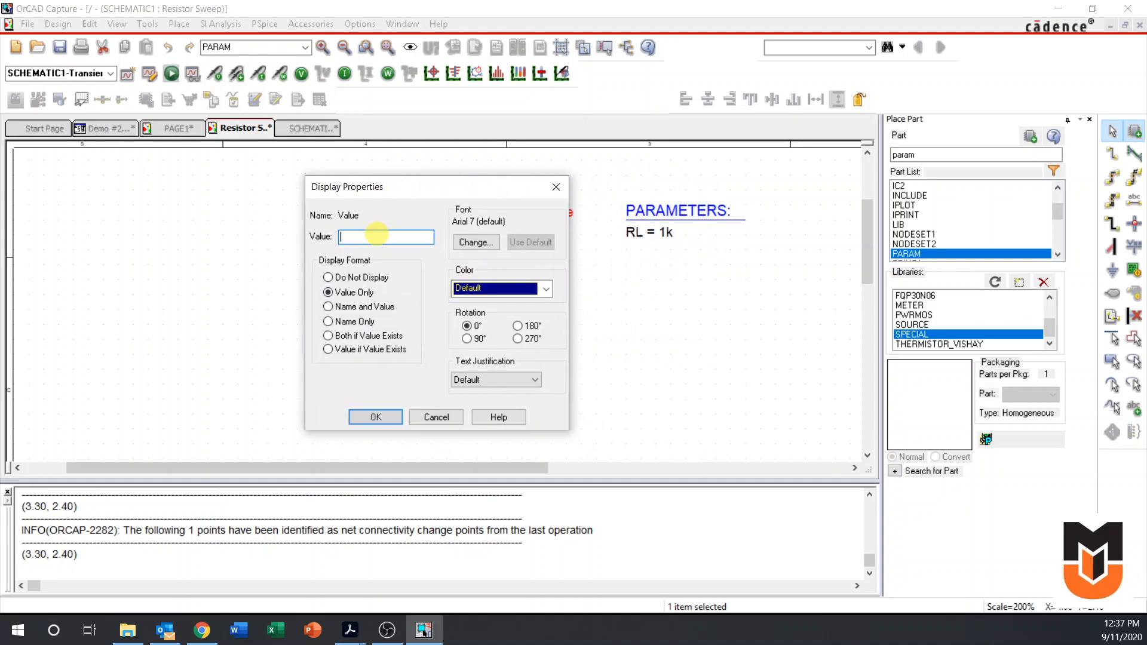
{"action": "type", "text": "RL}"}
{"action": "key", "text": "Left"}
{"action": "key", "text": "Left"}
{"action": "type", "text": "{"}
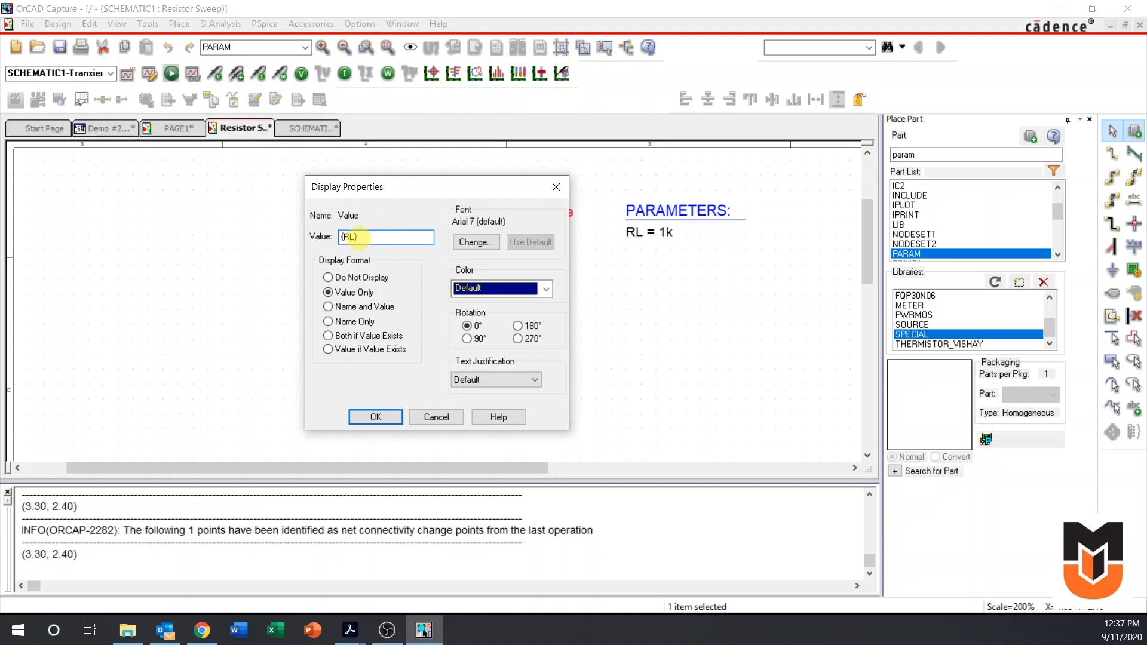
{"action": "left_click", "coordinate": [374, 418]}
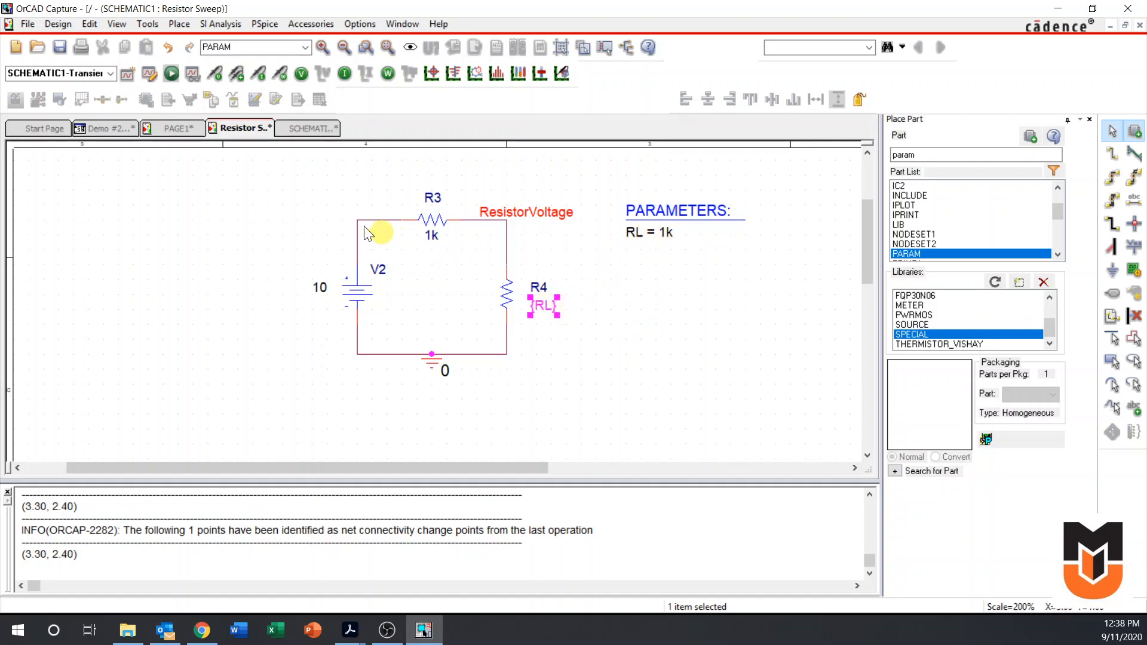
Create a new simulation profile named R_Sweep
{"action": "left_click", "coordinate": [127, 73]}
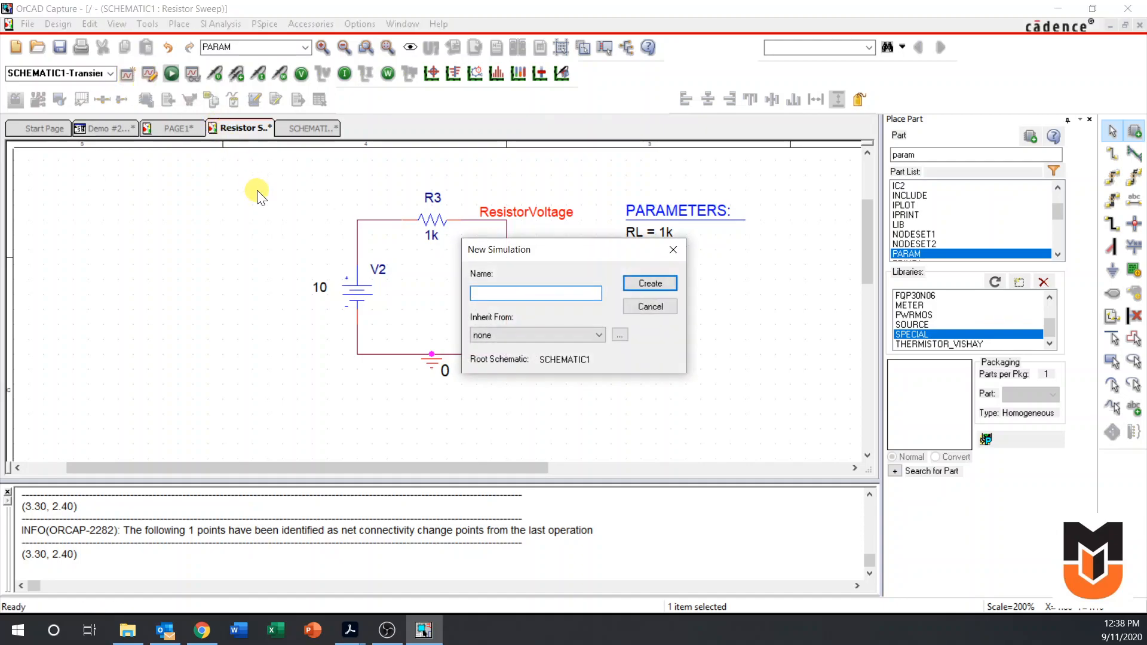
{"action": "type", "text": "R_Sweep"}
{"action": "key", "text": "Return"}
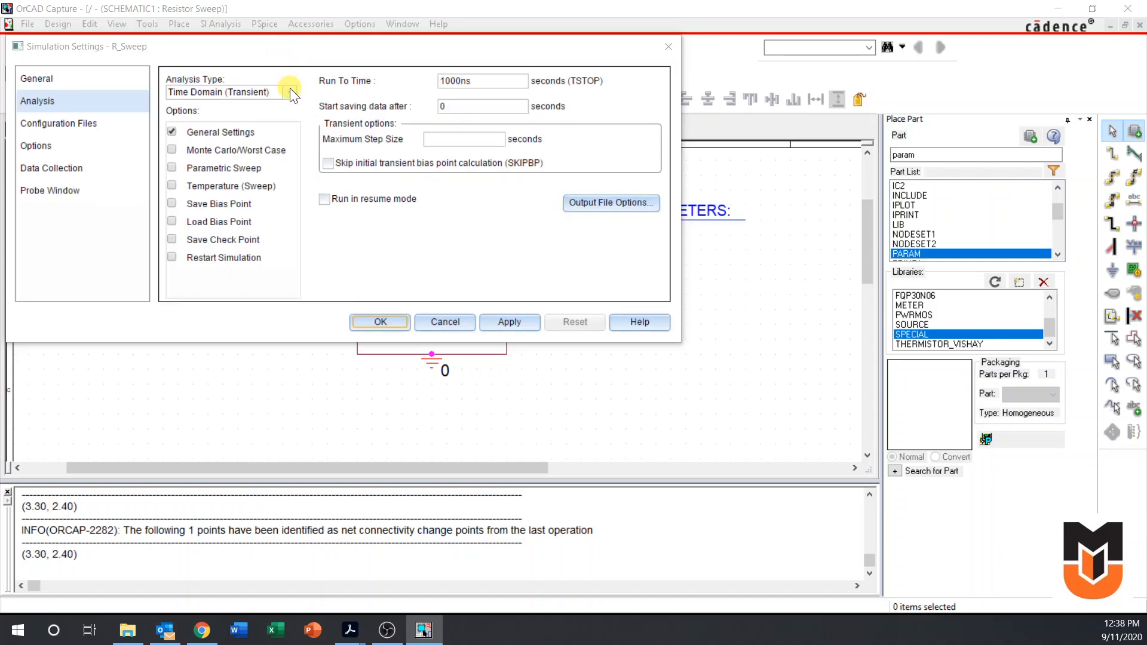
Configure R_Sweep as a DC Sweep of the global parameter RL, keeping the settings dialog clear of the circuit
{"action": "left_click", "coordinate": [291, 92]}
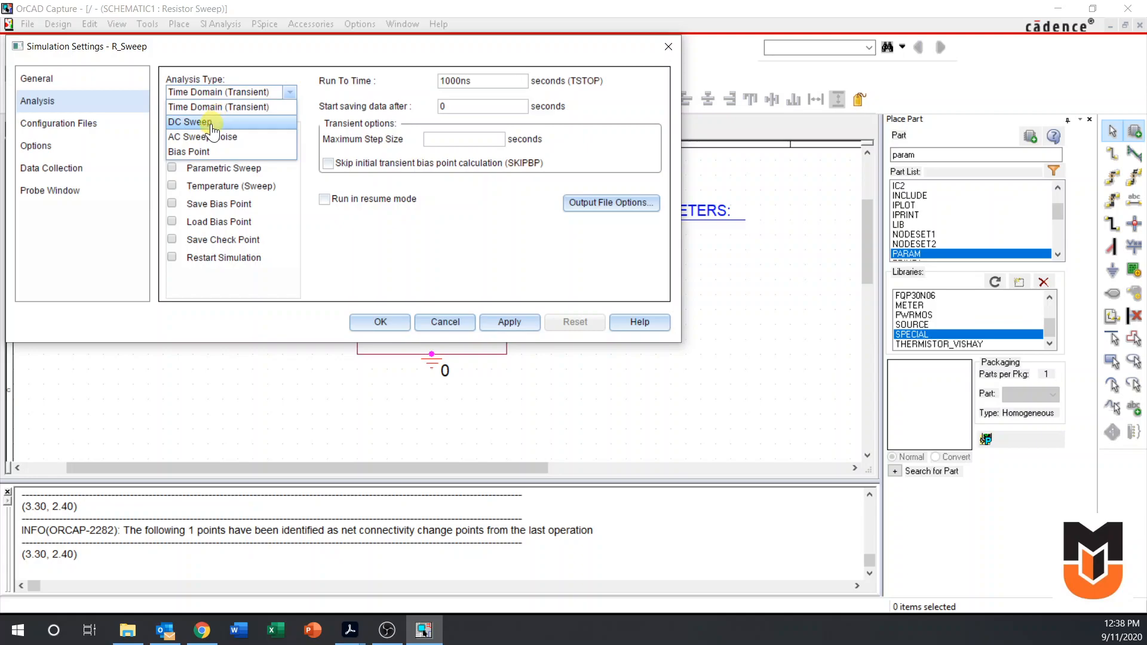
{"action": "left_click", "coordinate": [212, 128]}
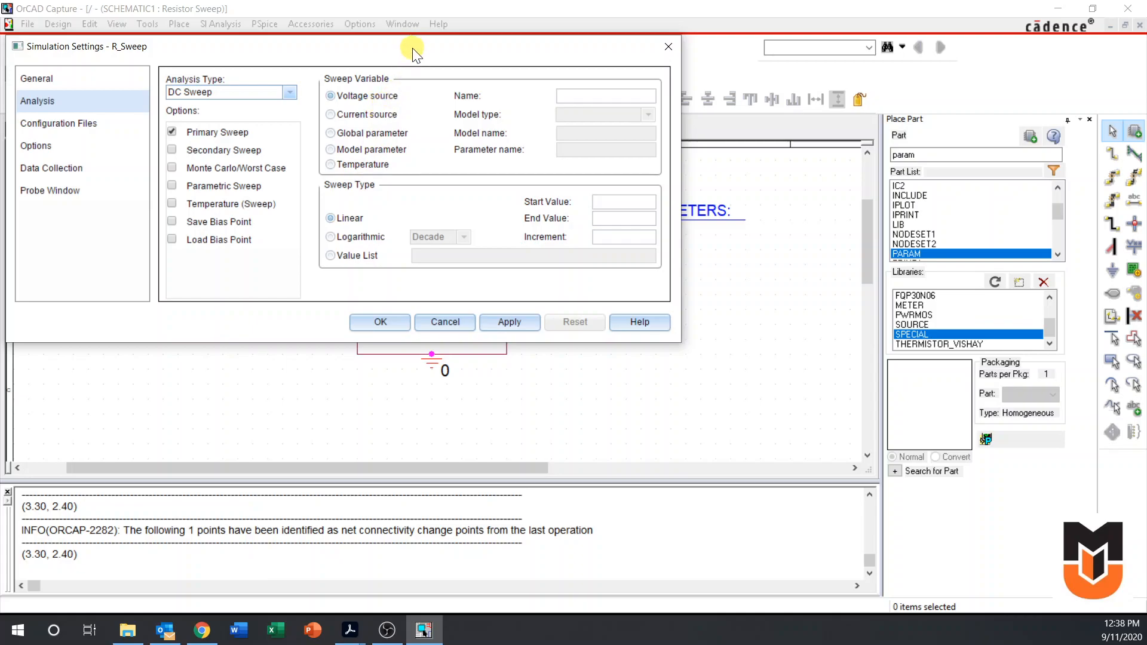
{"action": "left_click", "coordinate": [333, 133]}
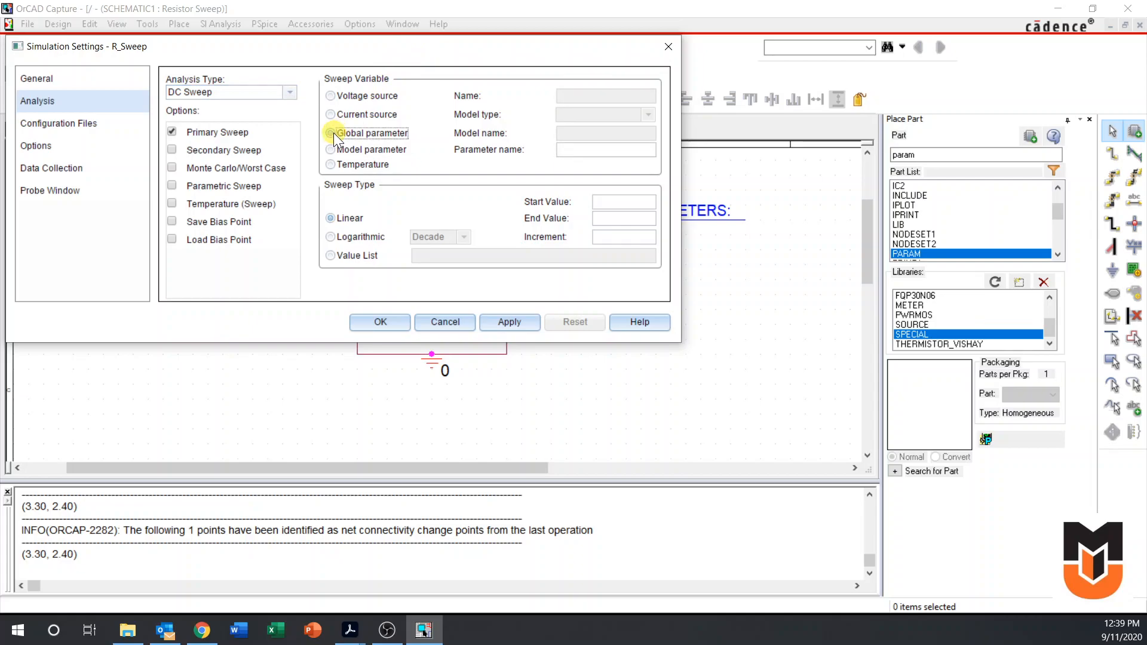
{"action": "left_click", "coordinate": [576, 149]}
{"action": "type", "text": "RL"}
{"action": "left_click_drag", "start_coordinate": [421, 60], "coordinate": [334, 76]}
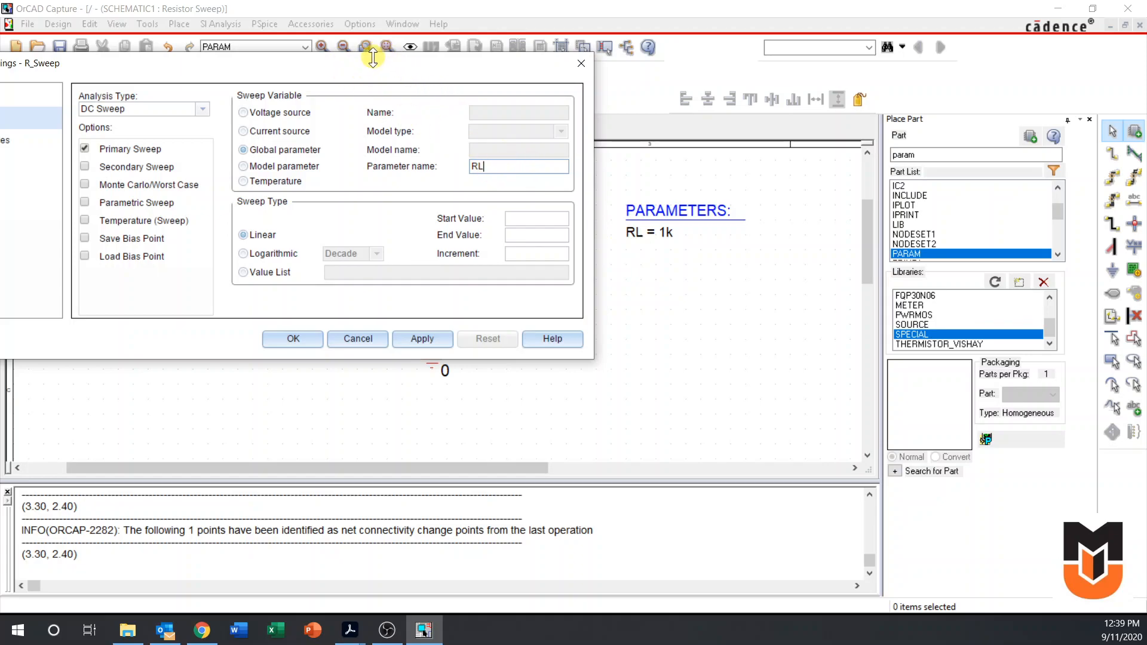
{"action": "left_click_drag", "start_coordinate": [366, 67], "coordinate": [719, 399]}
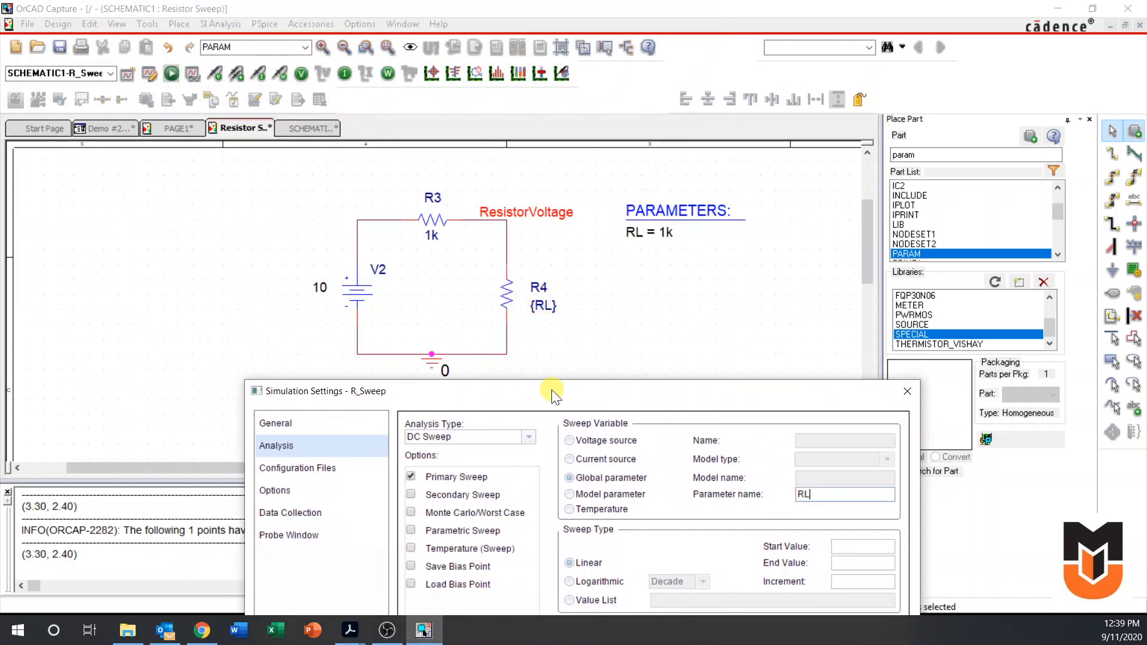
Set the linear RL sweep to run from 100 to 5k in increments of 100 and accept the simulation settings
{"action": "left_click_drag", "start_coordinate": [552, 394], "coordinate": [428, 115]}
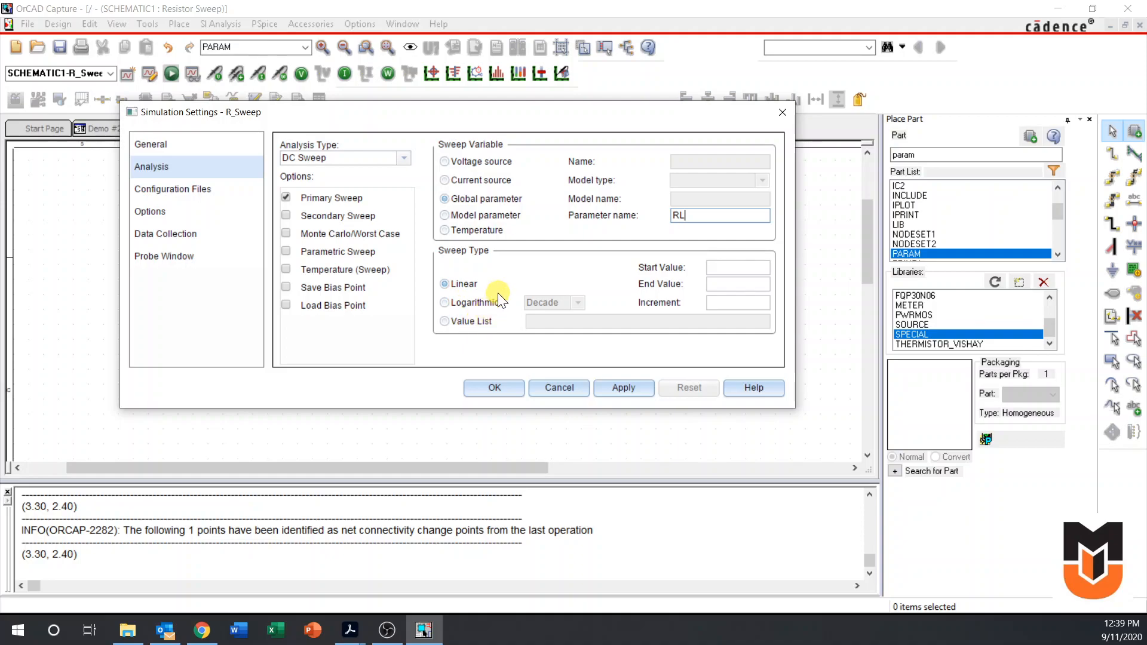
{"action": "left_click", "coordinate": [720, 268]}
{"action": "type", "text": "100"}
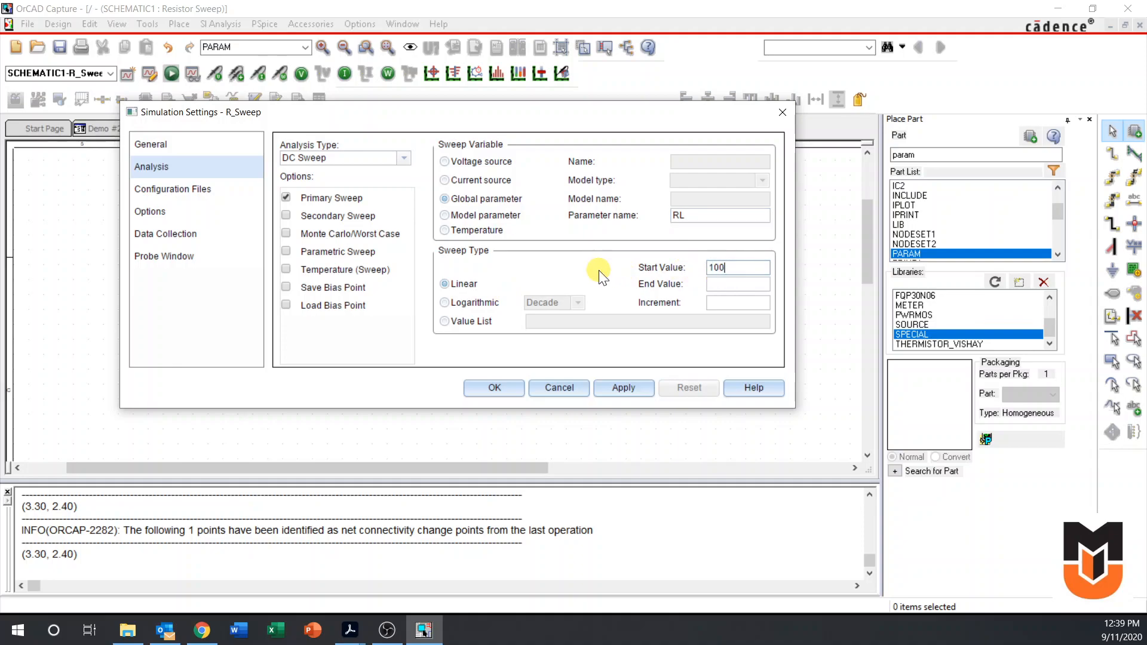
{"action": "left_click", "coordinate": [711, 285]}
{"action": "type", "text": "5k"}
{"action": "left_click", "coordinate": [713, 303]}
{"action": "type", "text": "100"}
{"action": "left_click", "coordinate": [495, 394]}
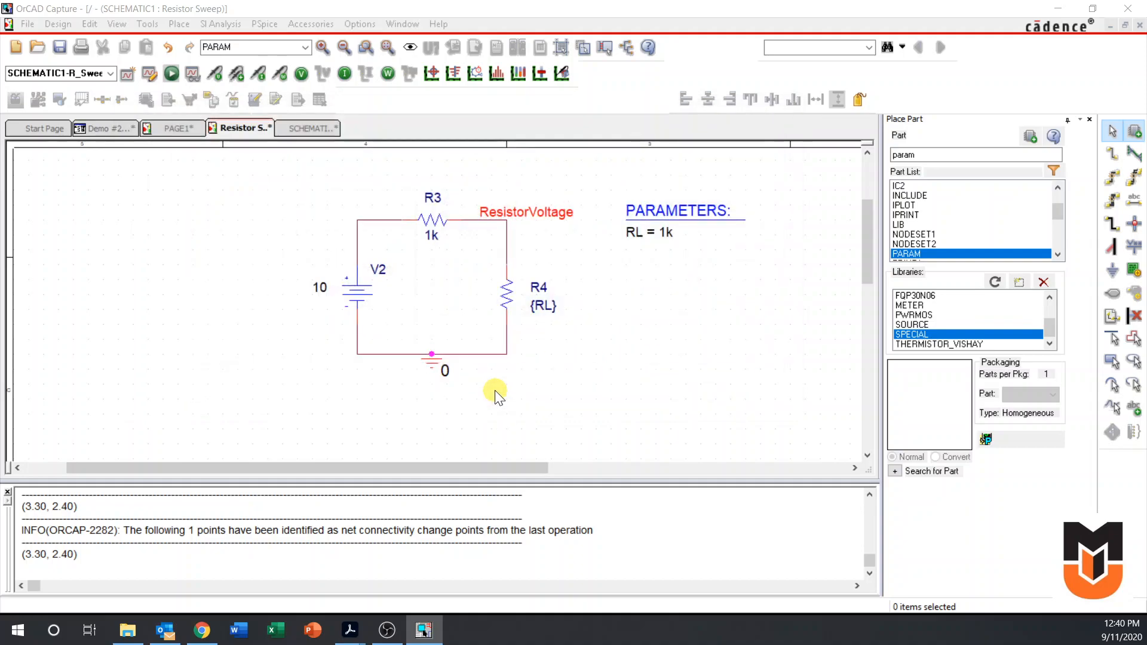
Run the R_Sweep simulation and maximise the PSpice A/D results window
{"action": "left_click", "coordinate": [171, 74]}
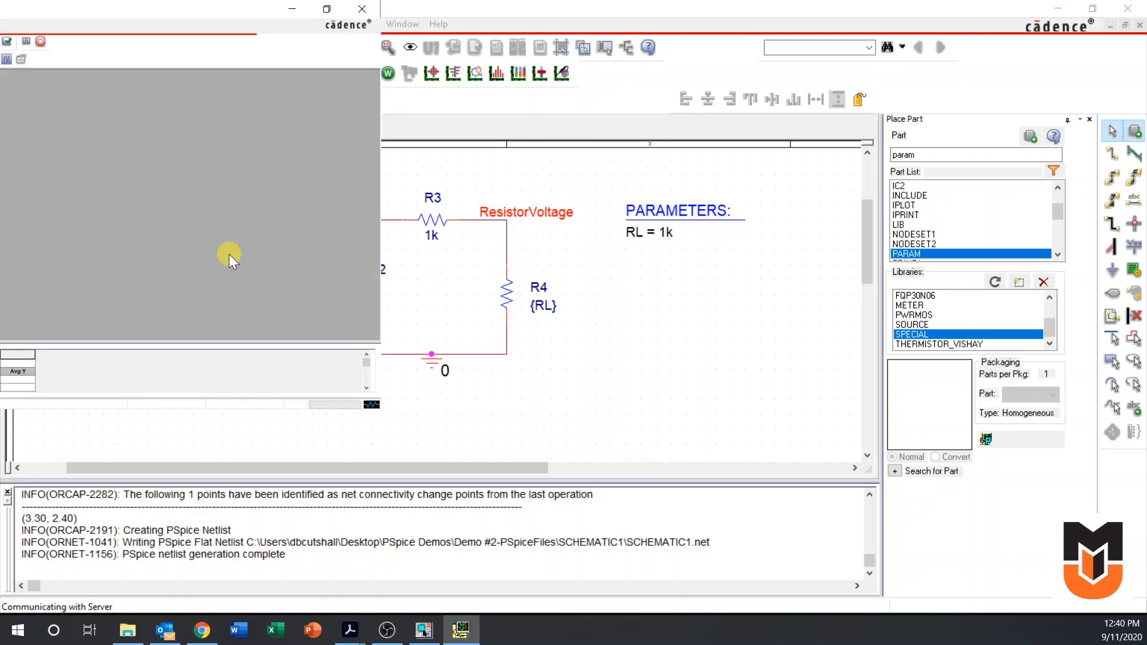
{"action": "left_click_drag", "start_coordinate": [221, 7], "coordinate": [705, 85]}
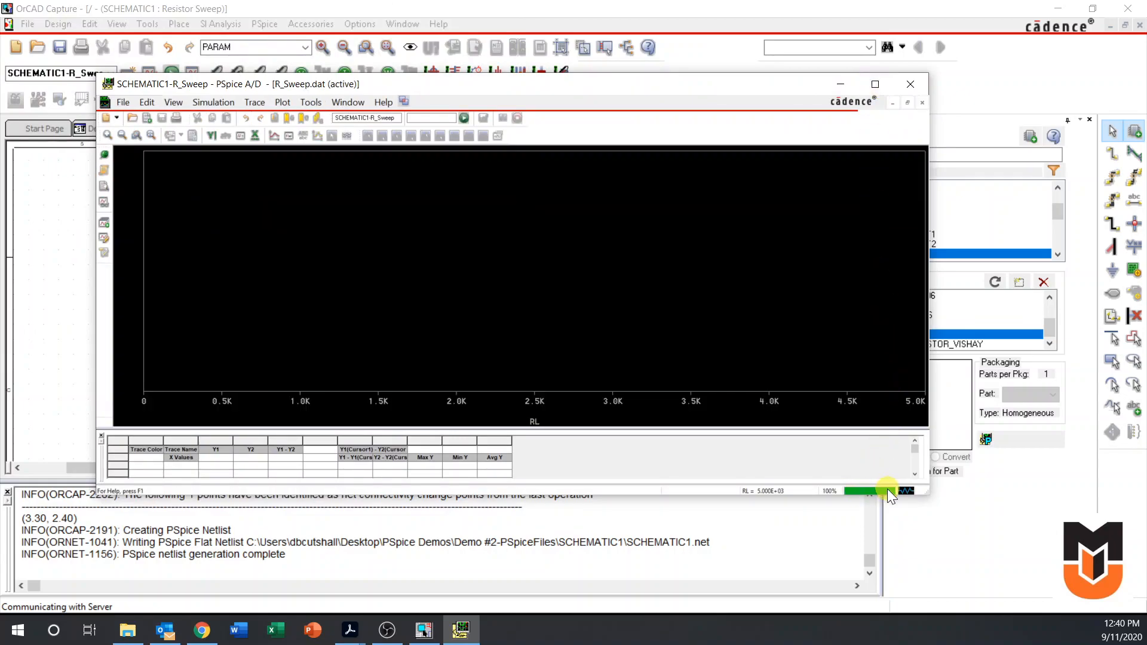
{"action": "left_click", "coordinate": [876, 83]}
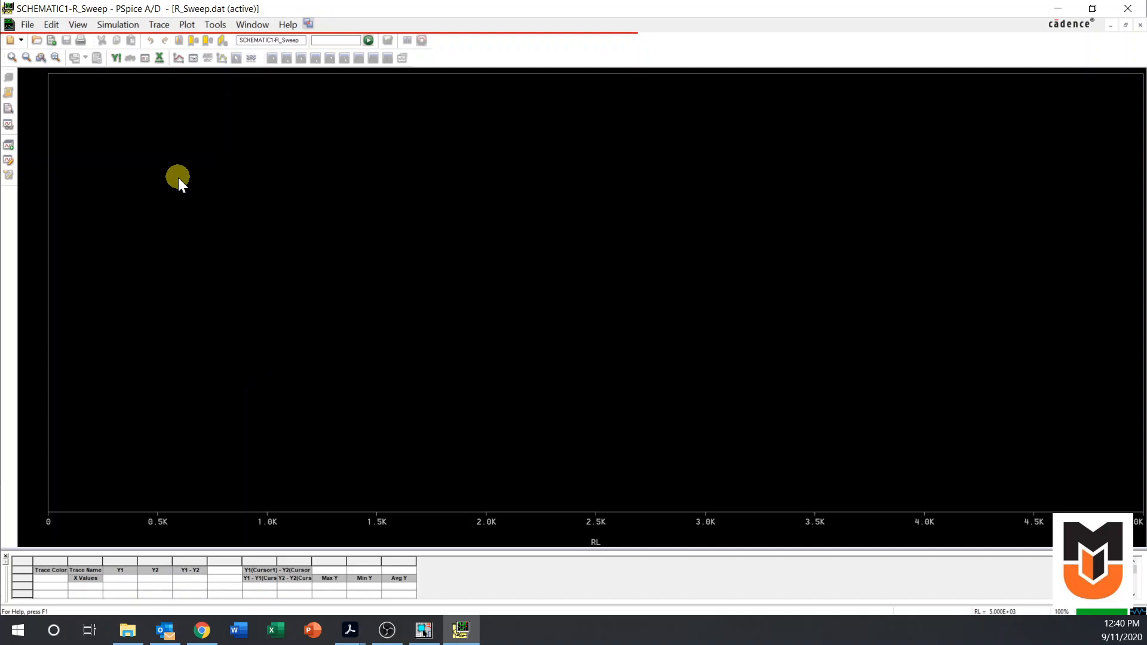
Start adding a trace to the plot and exclude currents and power from the list of output variables
{"action": "left_click", "coordinate": [181, 60]}
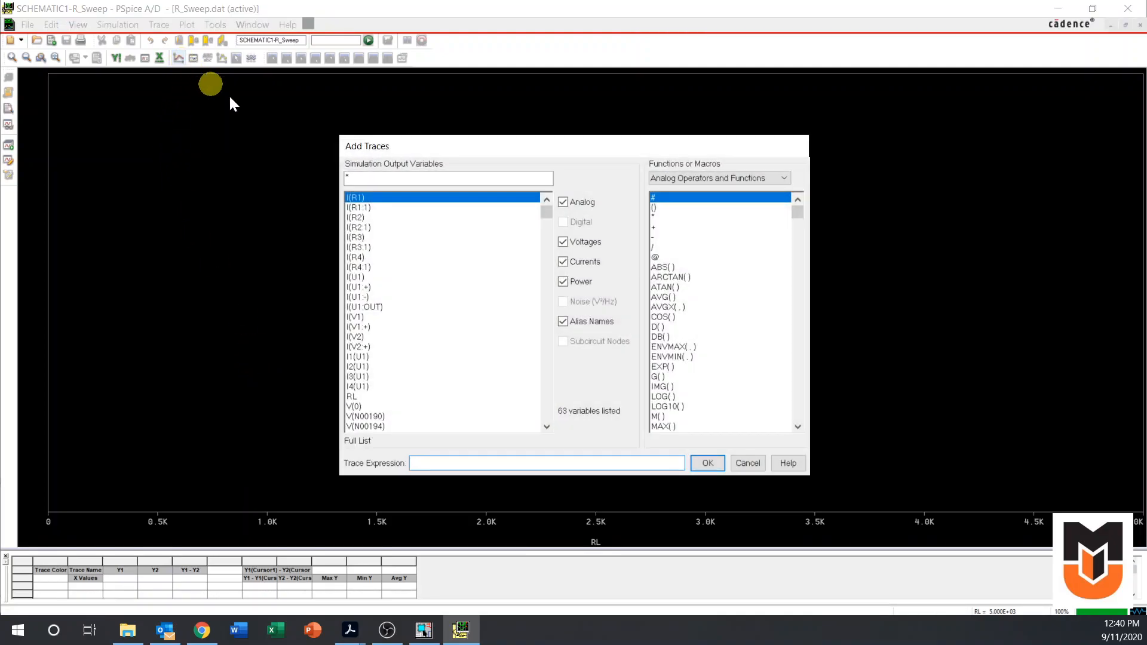
{"action": "left_click", "coordinate": [563, 262]}
{"action": "left_click", "coordinate": [562, 282]}
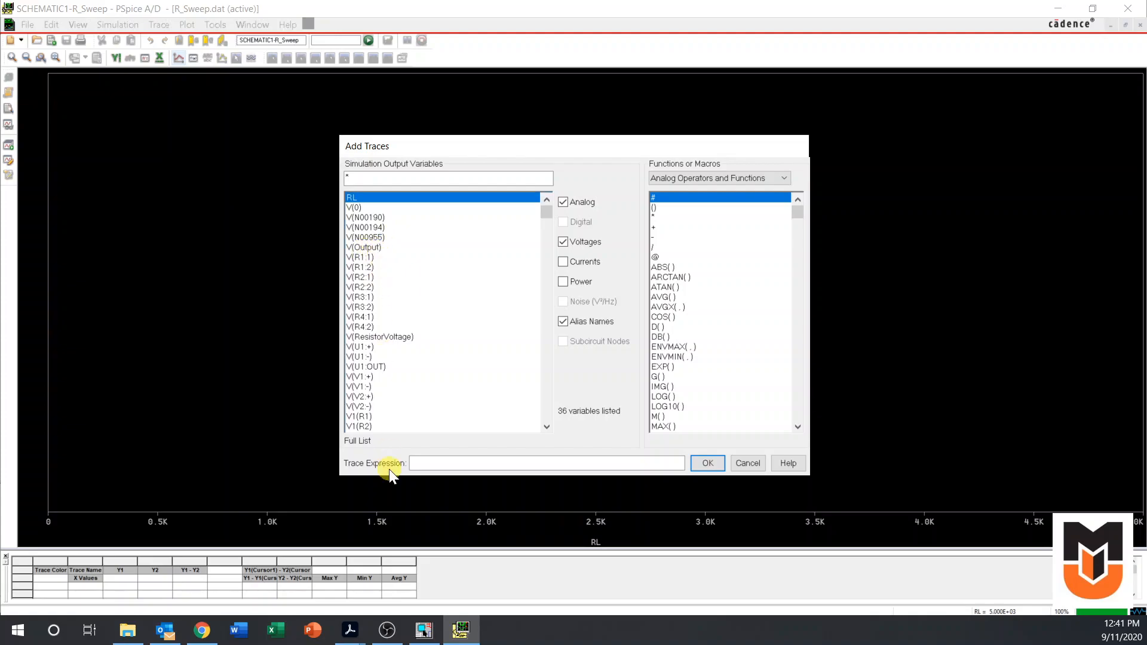
Switch to OrCAD Capture and compare the op-amp circuit on PAGE1 with the ResistorVoltage net on the Resistor Sweep page
{"action": "left_click", "coordinate": [423, 634]}
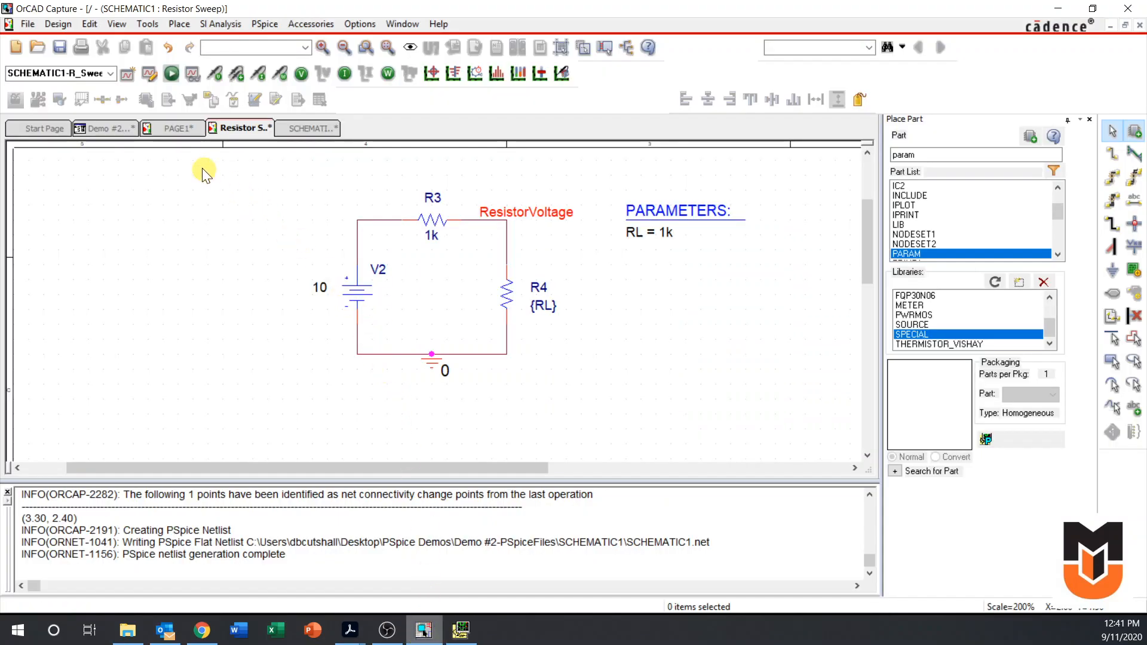
{"action": "left_click", "coordinate": [170, 134]}
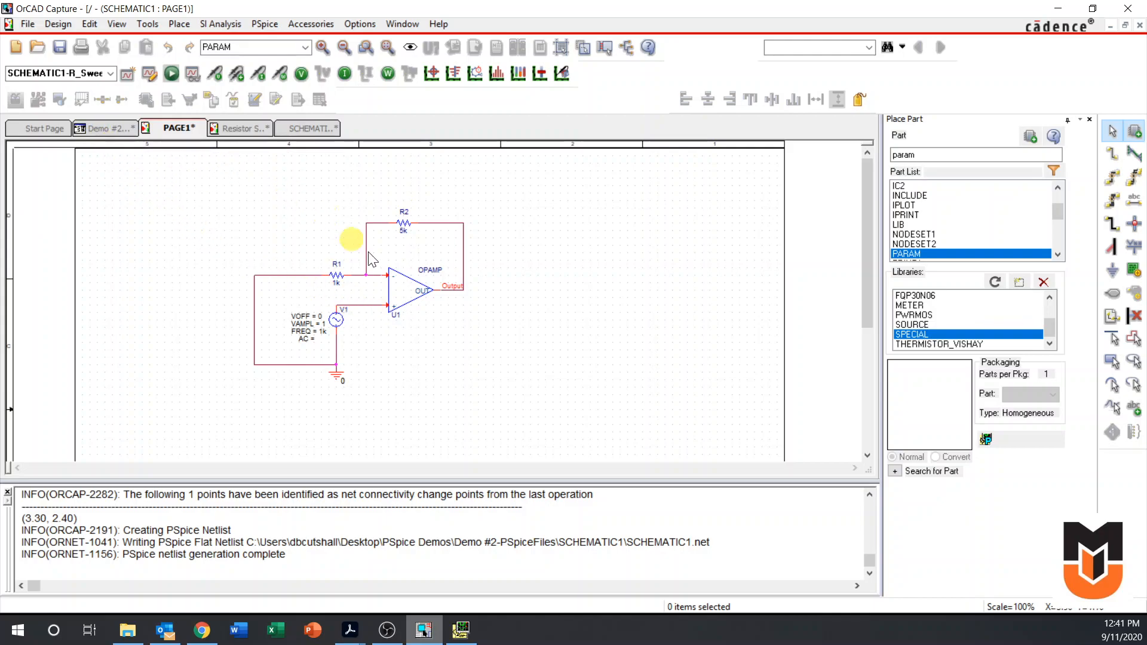
{"action": "left_click", "coordinate": [234, 129]}
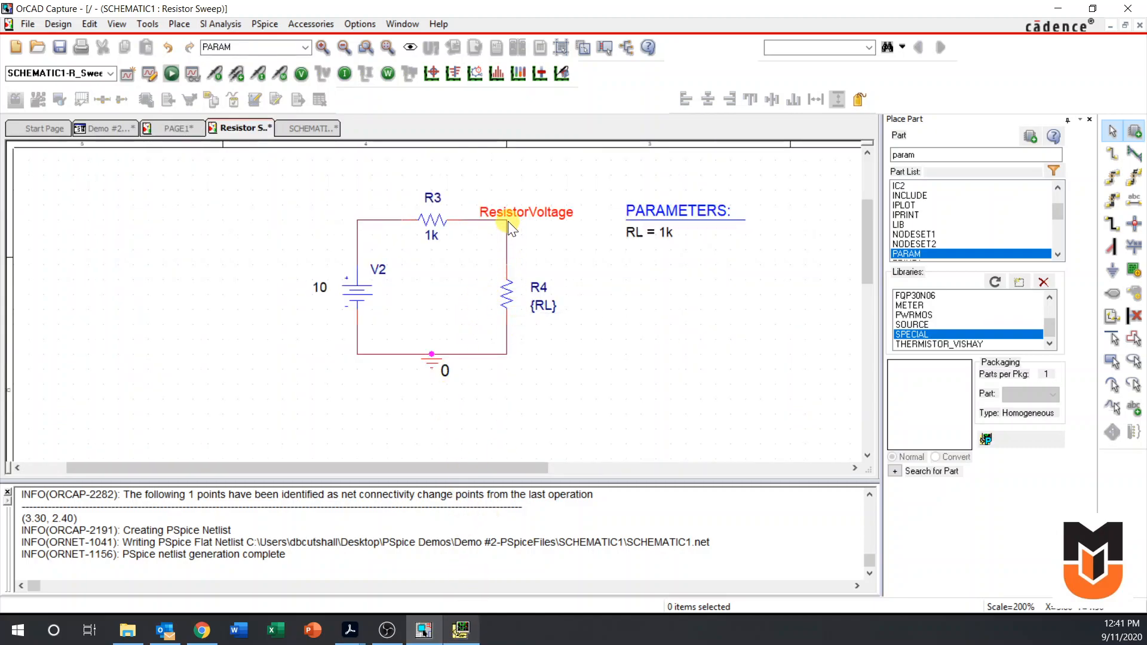
Return to PSpice A/D and plot the V(ResistorVoltage) trace against RL
{"action": "left_click", "coordinate": [459, 630]}
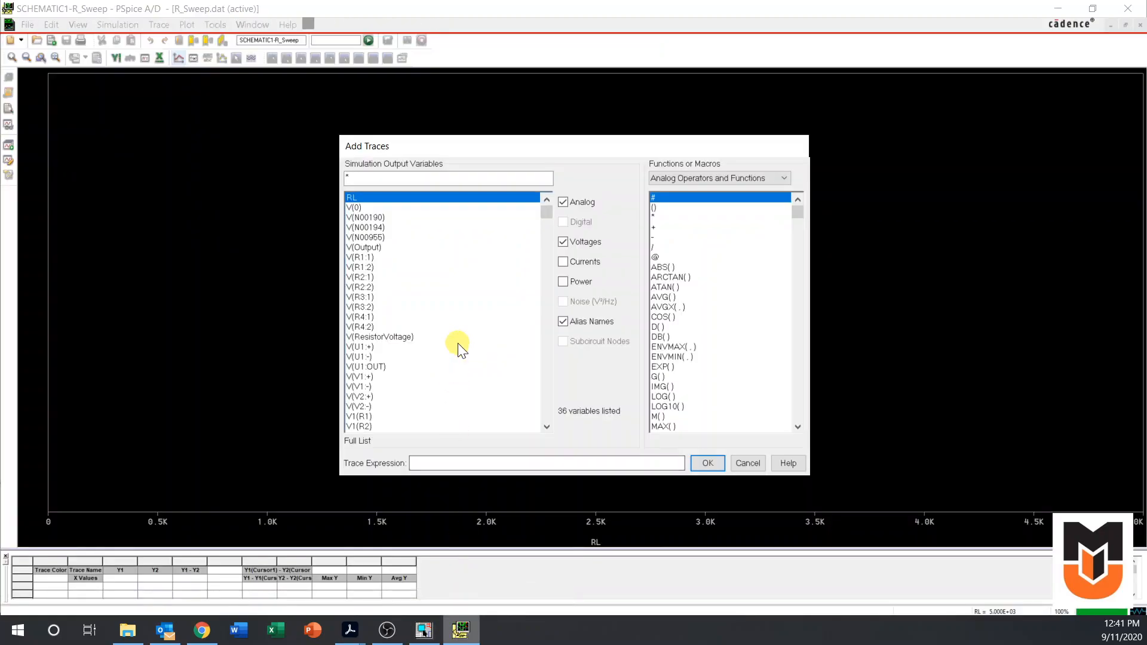
{"action": "left_click", "coordinate": [396, 337]}
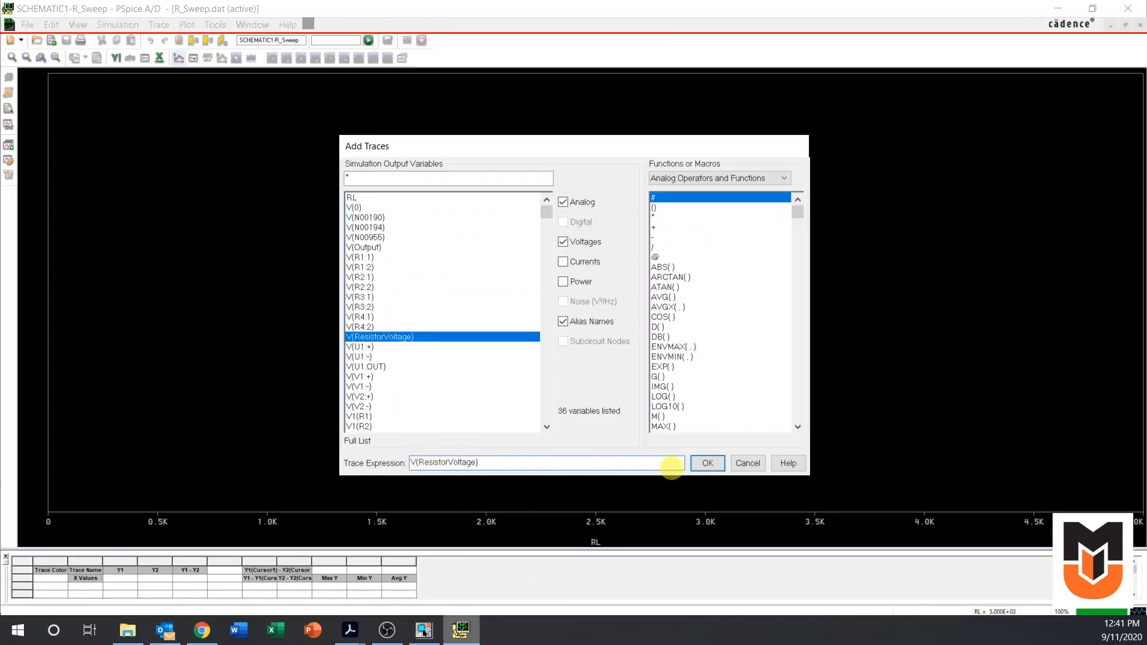
{"action": "left_click", "coordinate": [717, 462]}
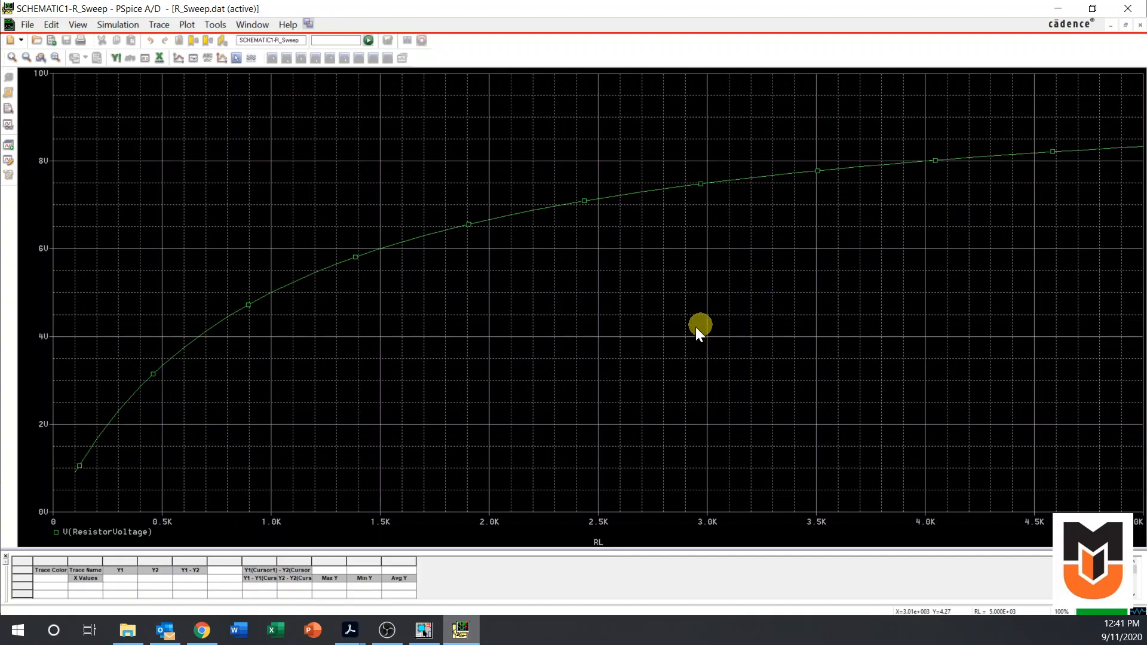
Compare the divider schematic in OrCAD Capture with the sweep plot in PSpice A/D, and bring up the PAGE1 schematic in OrCAD Capture
{"action": "left_click", "coordinate": [422, 628]}
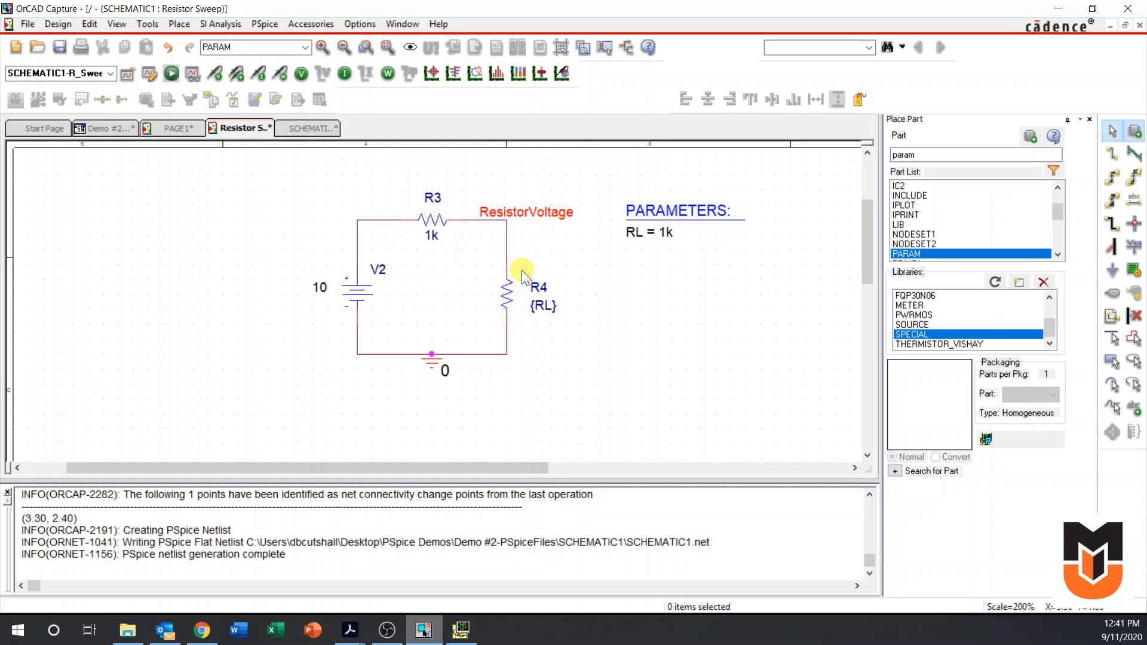
{"action": "left_click", "coordinate": [461, 629]}
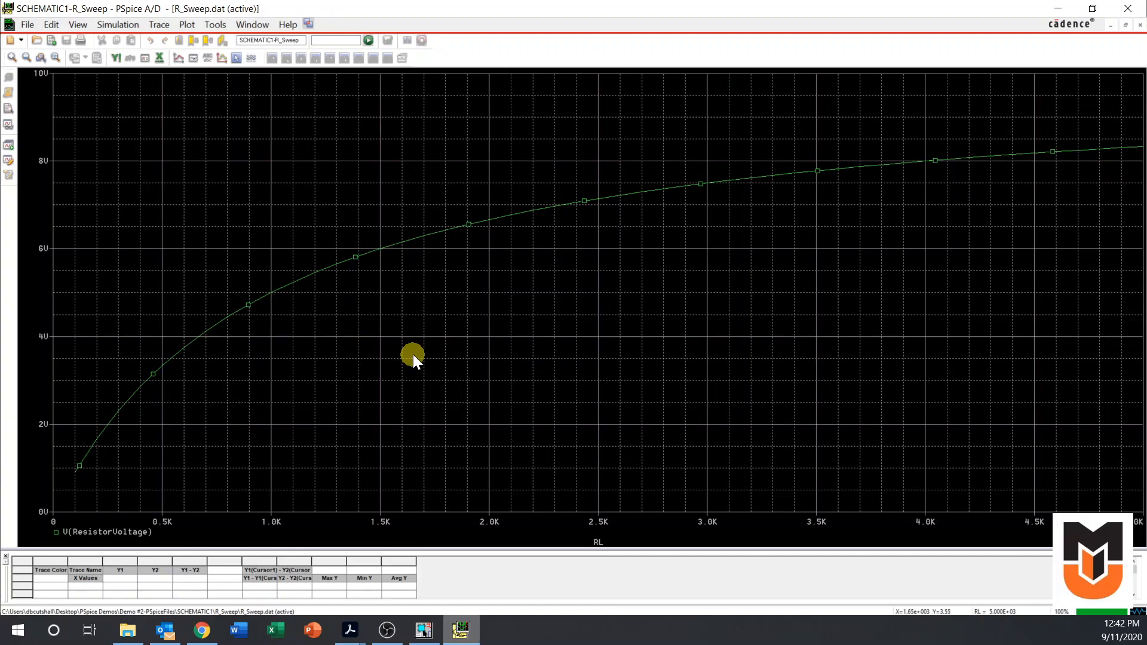
{"action": "left_click", "coordinate": [423, 630]}
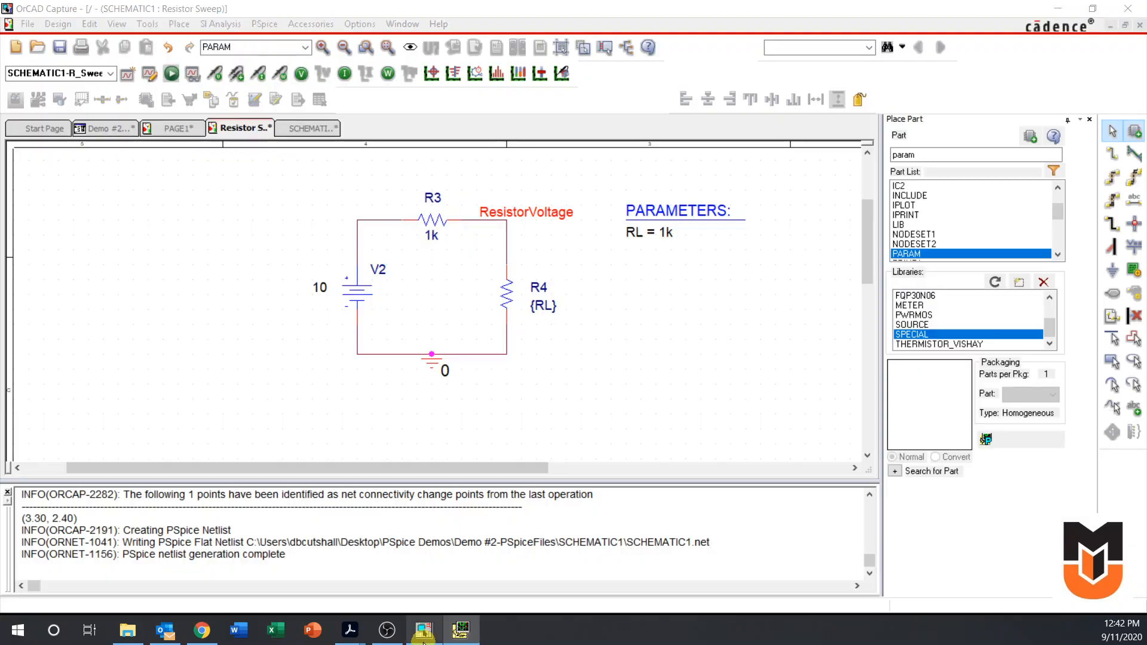
{"action": "left_click", "coordinate": [177, 128]}
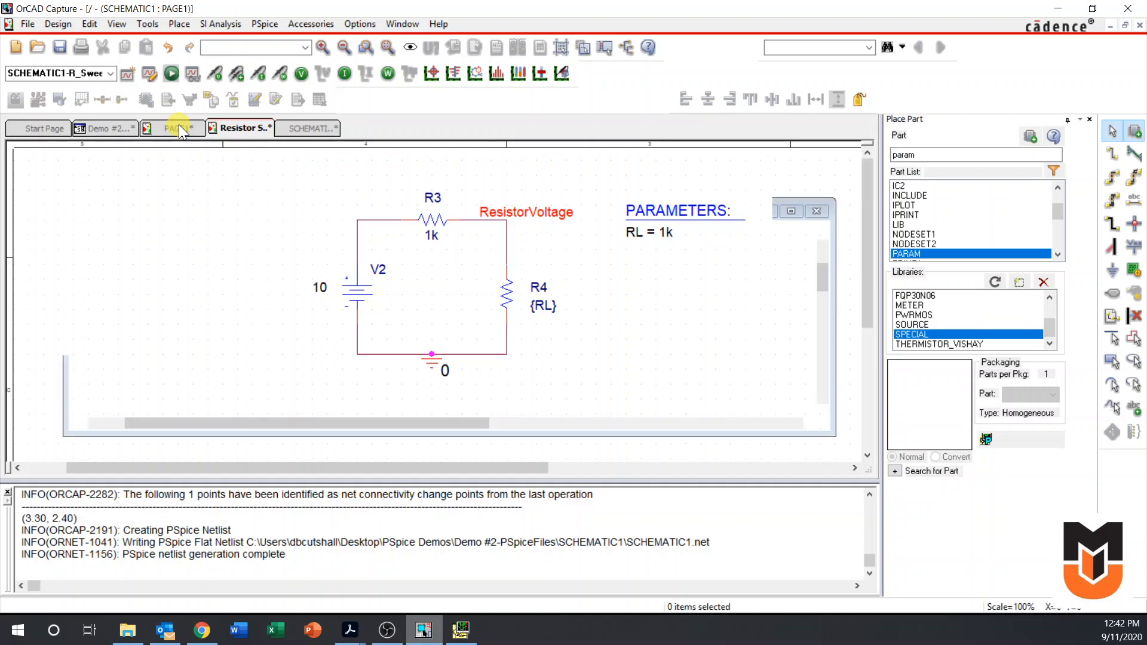